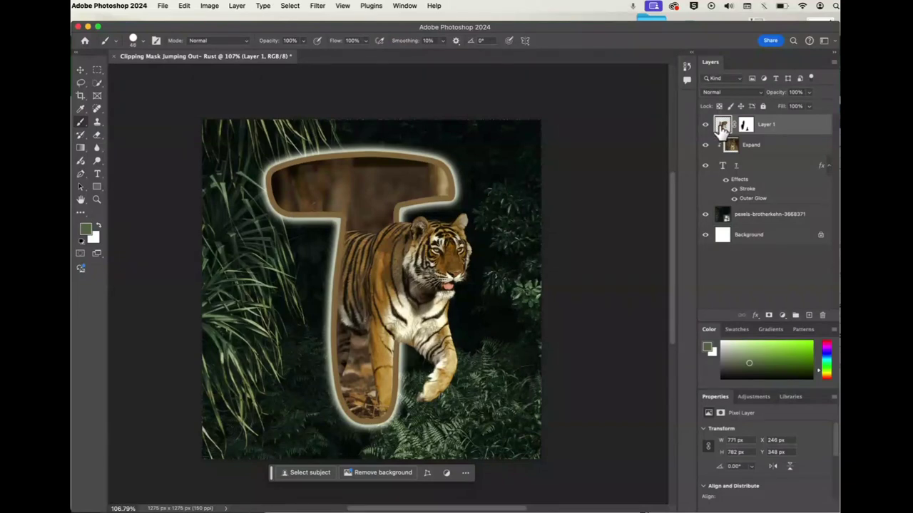
Review the finished artwork's layers: the Expand layer, the T text layer and the jungle photo beneath it
left_click(729, 146)
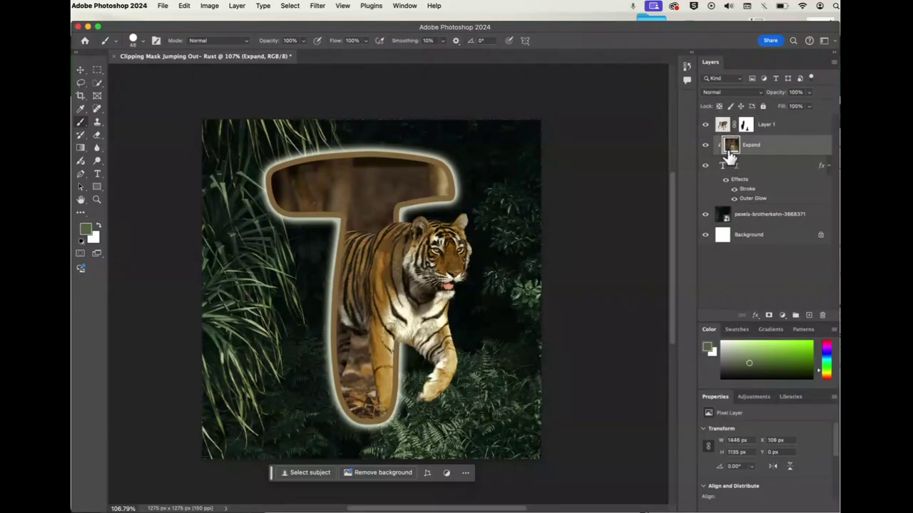
left_click(729, 168)
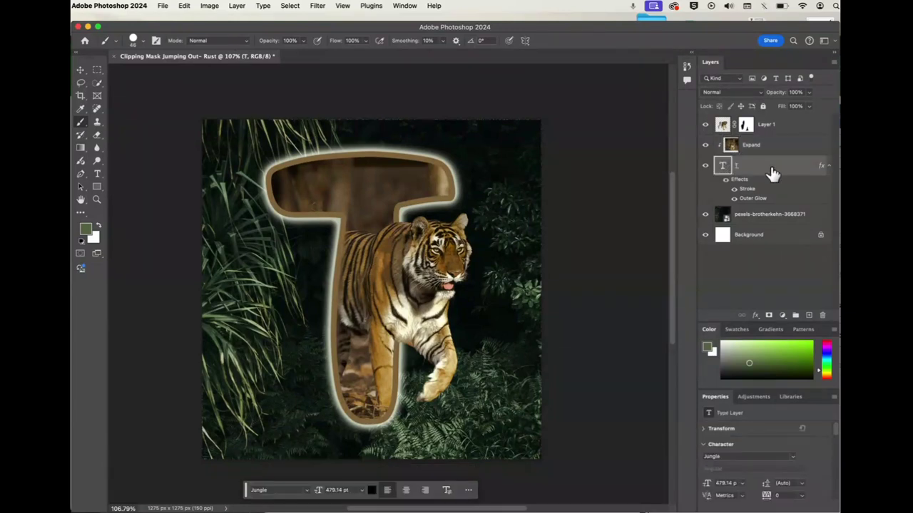
left_click(740, 221)
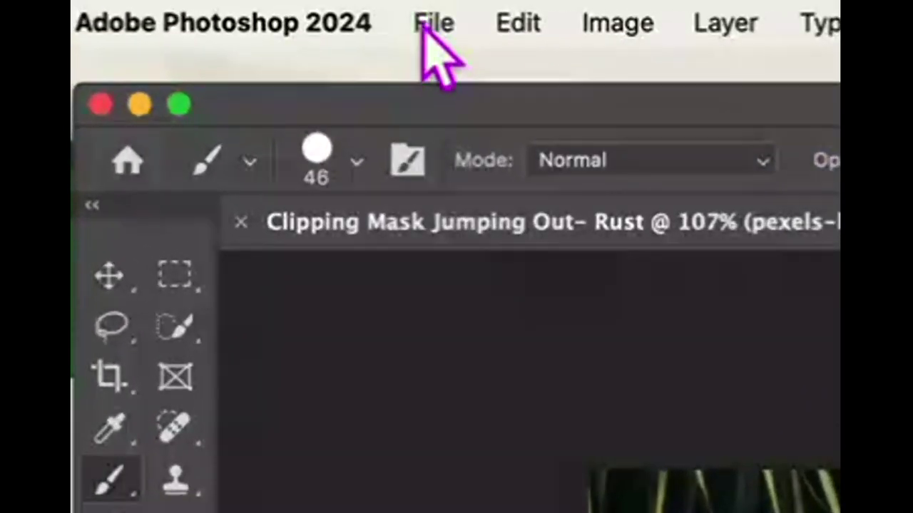
left_click(435, 28)
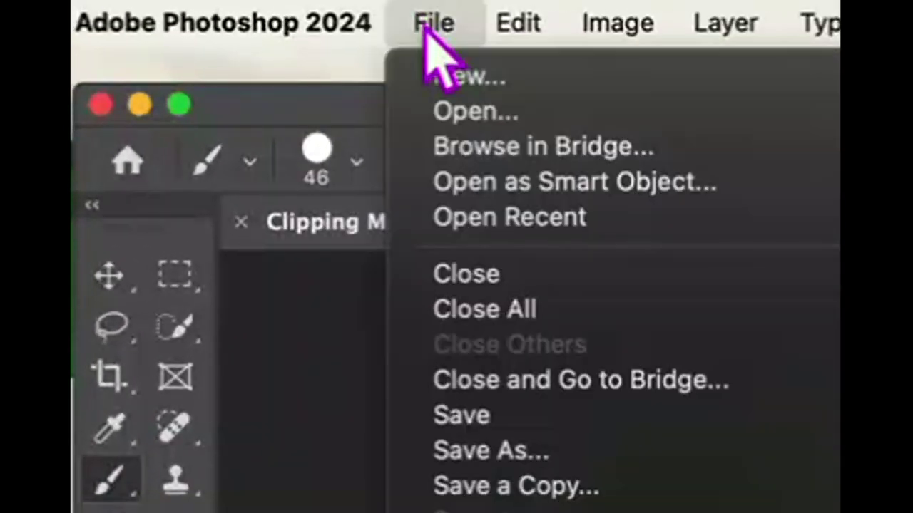
left_click(457, 77)
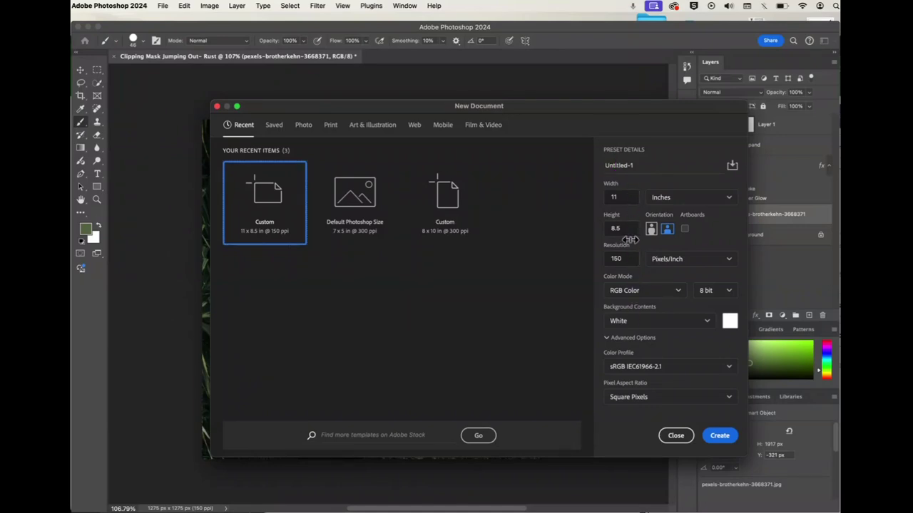
double_click(628, 259)
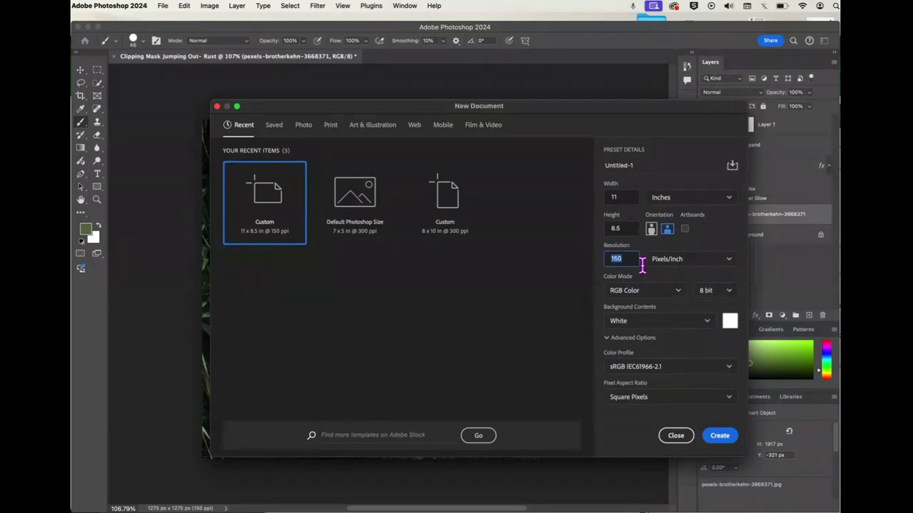
double_click(645, 165)
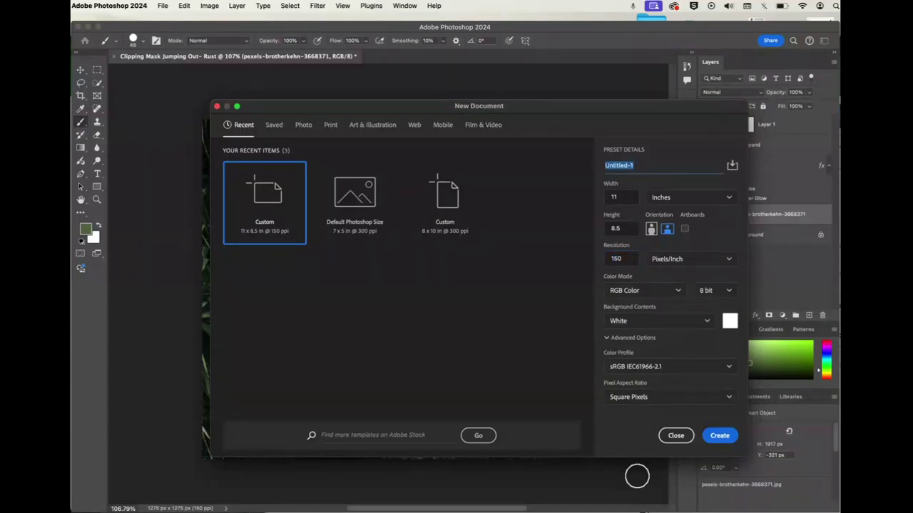
left_click(677, 436)
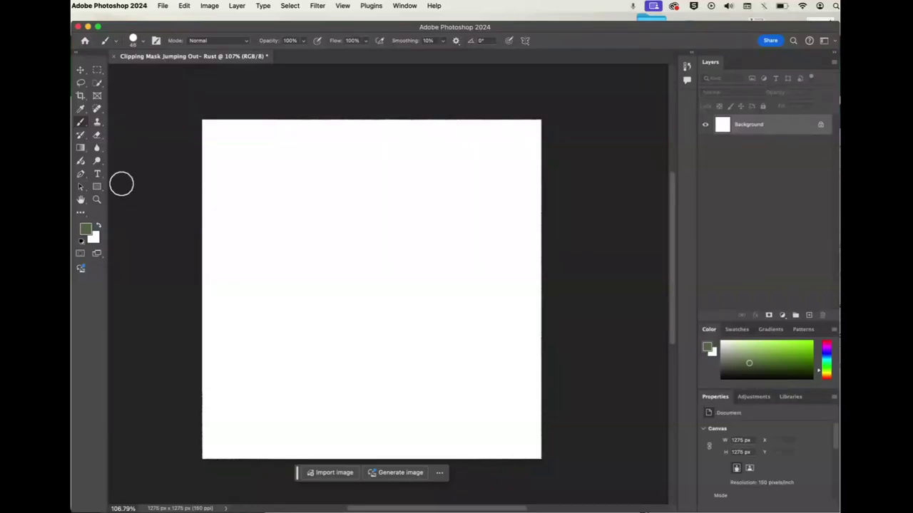
Add a text layer containing the letter T in the Jungle font near the canvas centre
left_click(100, 178)
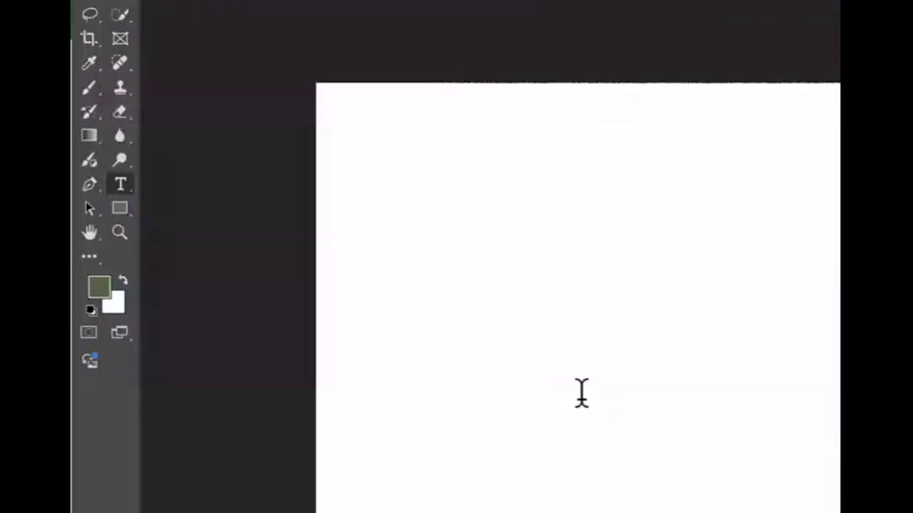
left_click(343, 287)
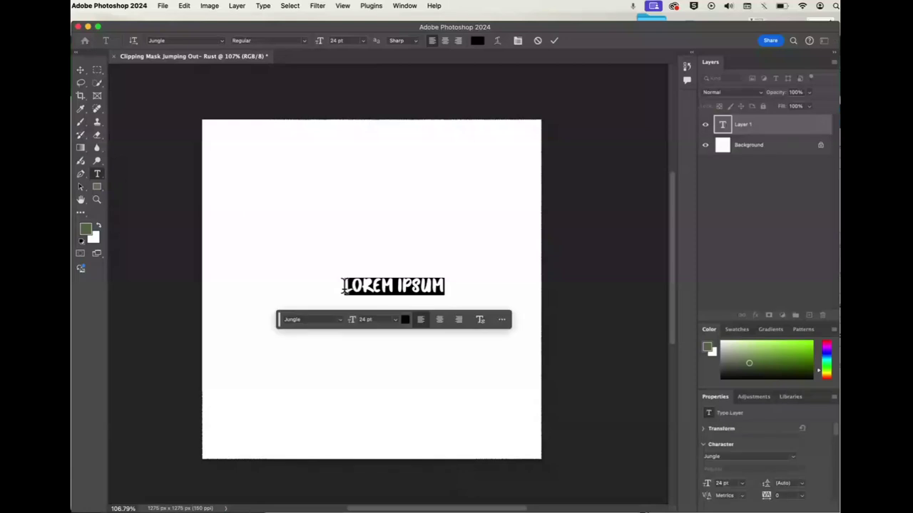
key("BackSpace")
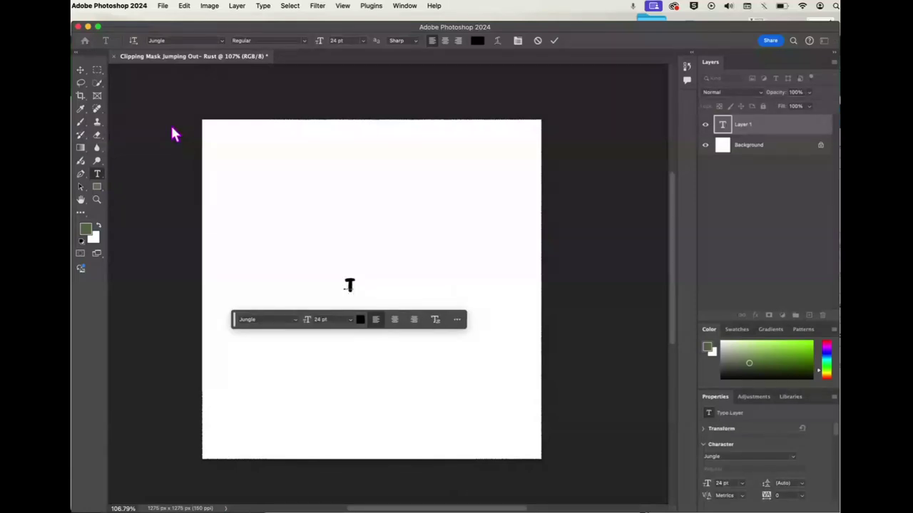
Enlarge the letter T to about 456 pt, centre it on the canvas and apply the transform
left_click(82, 72)
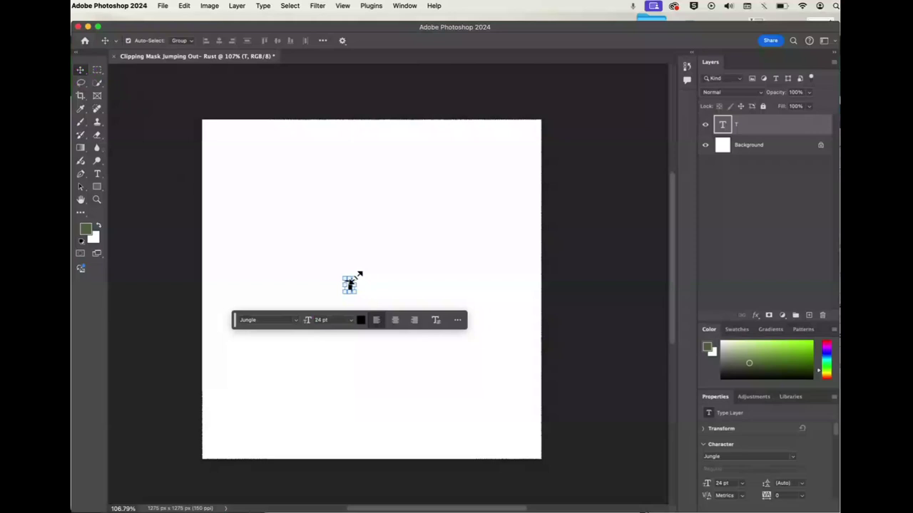
left_click_drag(359, 273, 502, 159)
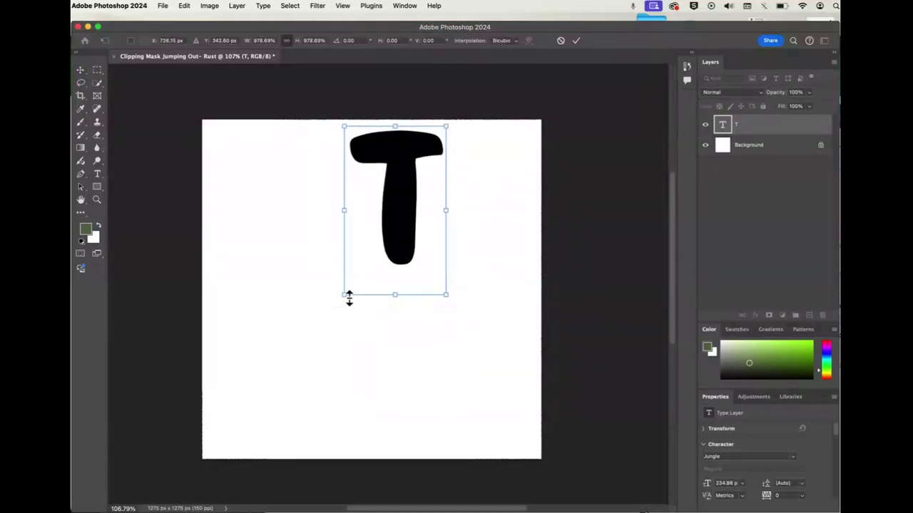
left_click_drag(349, 296, 238, 452)
left_click_drag(401, 212, 372, 242)
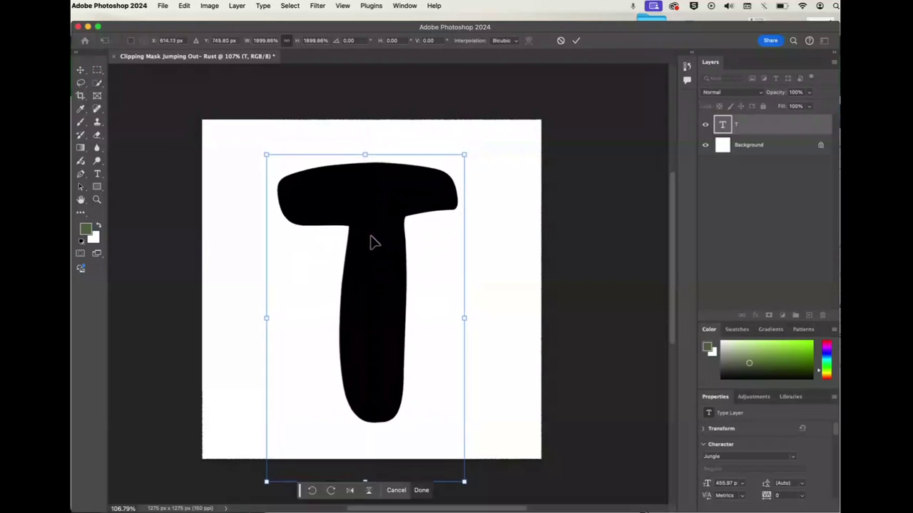
left_click(99, 176)
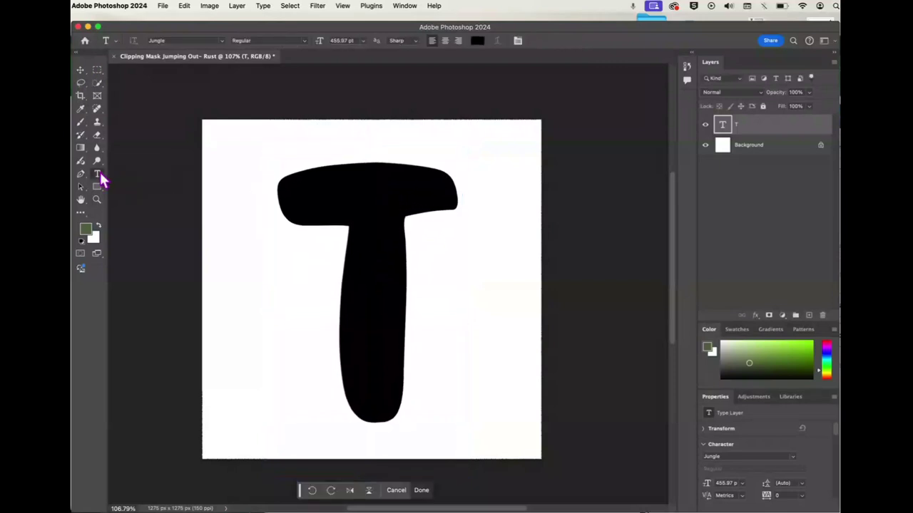
double_click(312, 209)
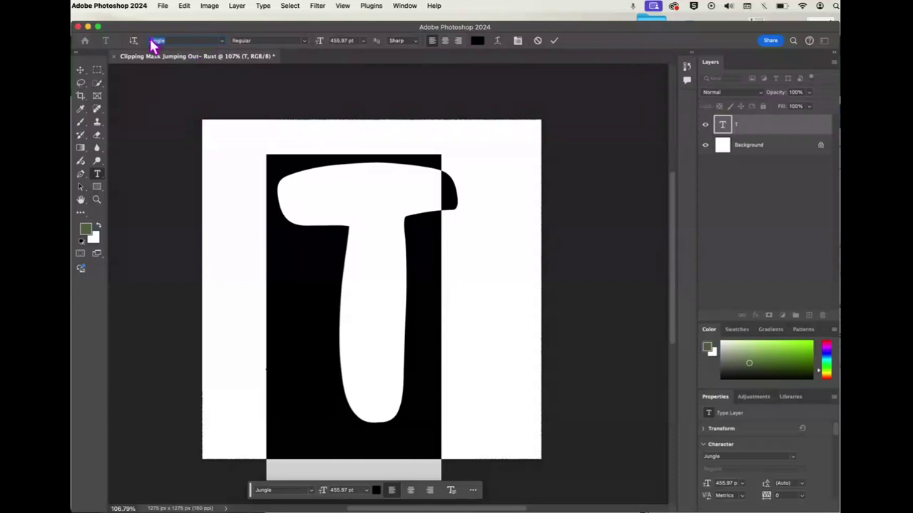
left_click(222, 42)
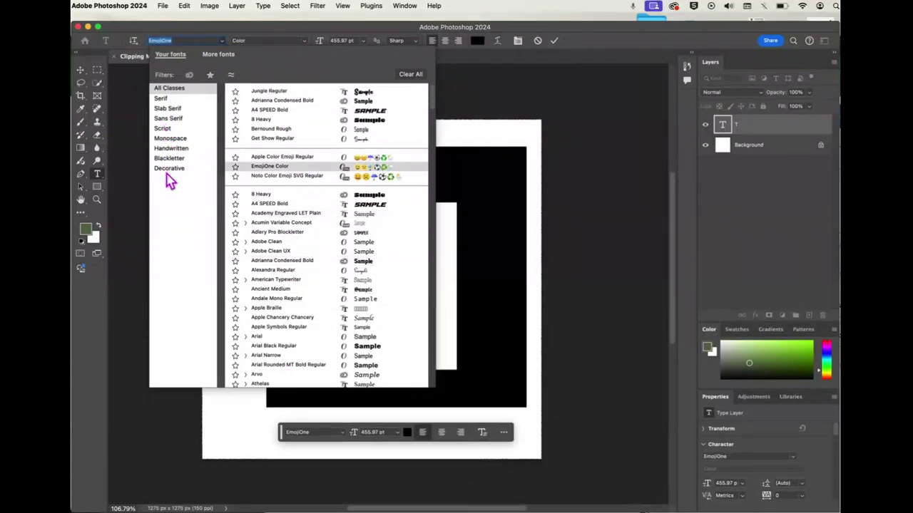
left_click(499, 152)
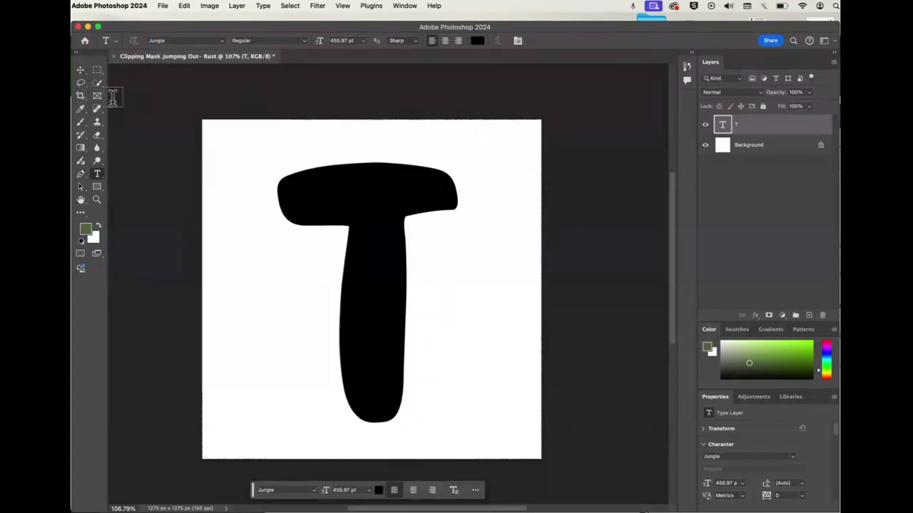
Place the jungle photo pexels-brotherkehn-3668371 in the document and move its layer beneath the T text layer
left_click(80, 70)
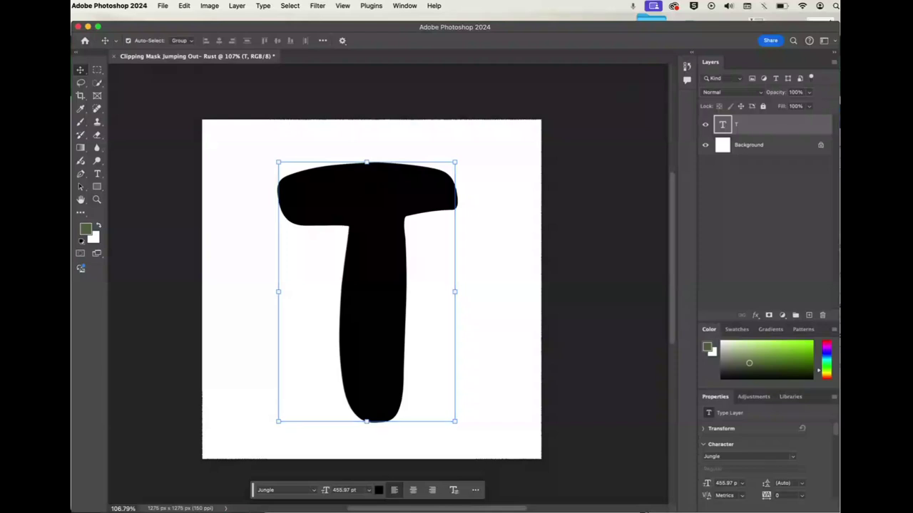
left_click_drag(713, 85, 516, 306)
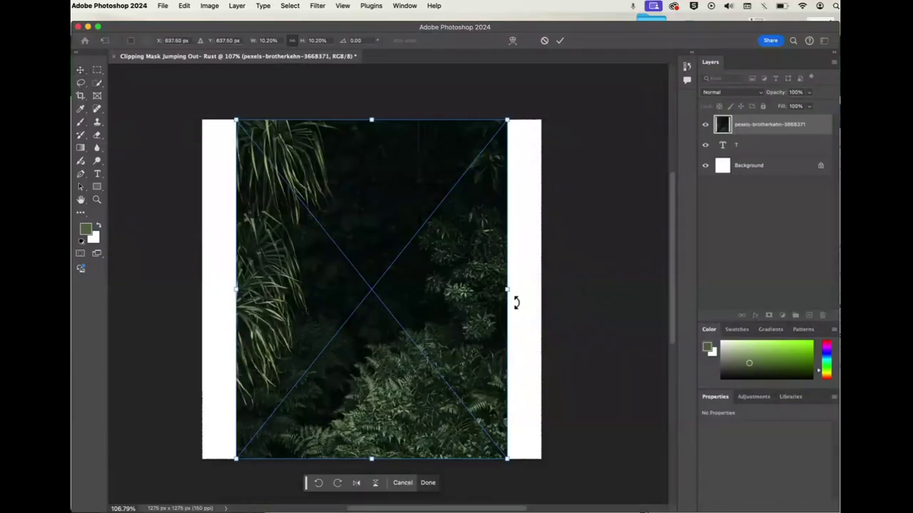
left_click_drag(791, 124, 792, 147)
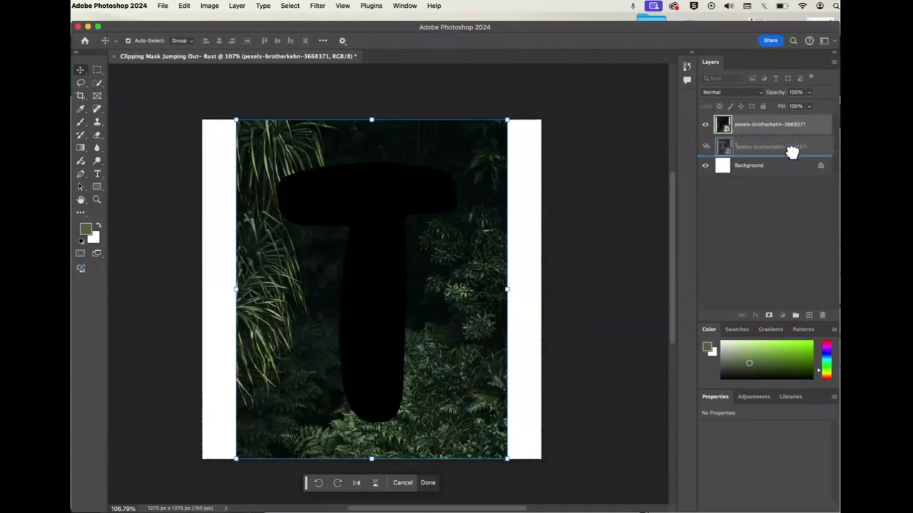
Scale the jungle photo to about 14.5% so it covers the whole canvas, and lock its layer
left_click_drag(510, 288, 561, 288)
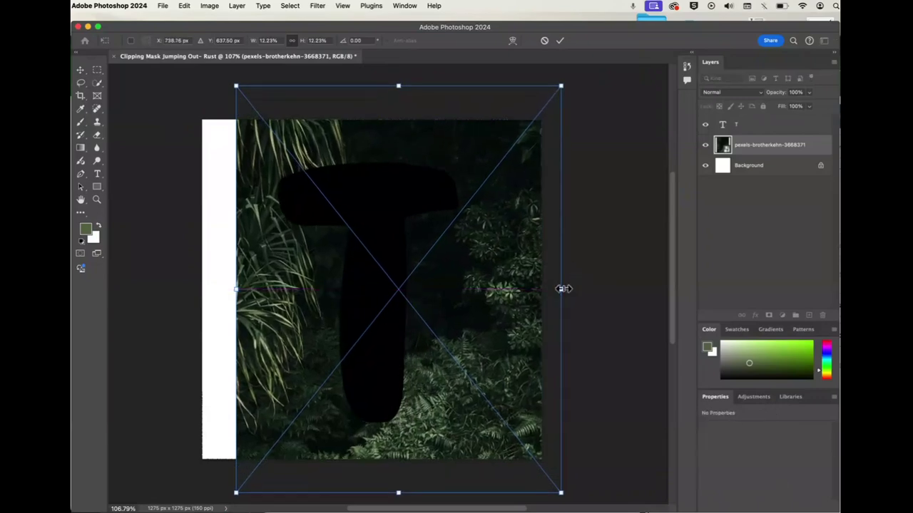
left_click_drag(233, 290, 175, 292)
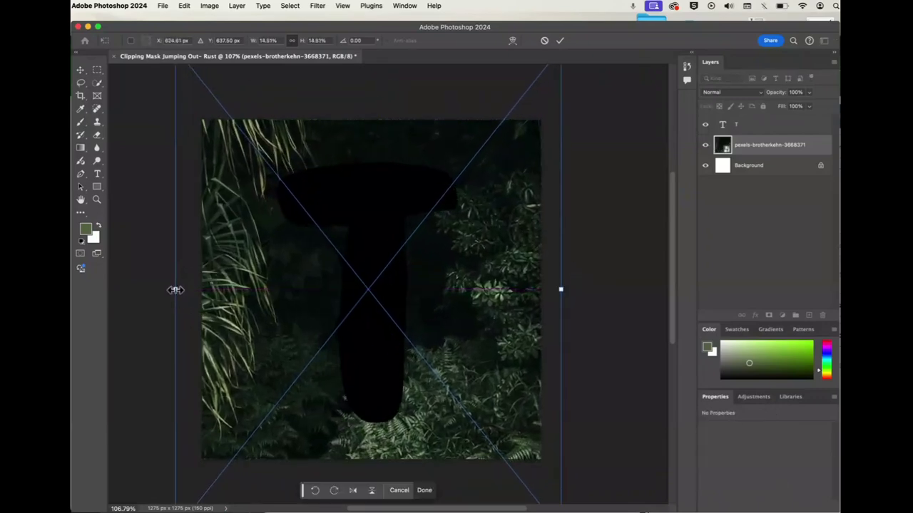
key("Return")
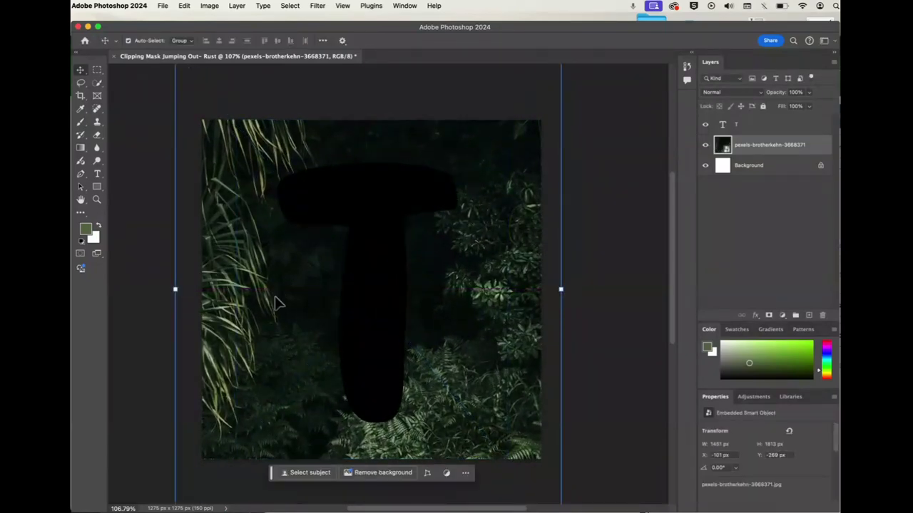
left_click(762, 105)
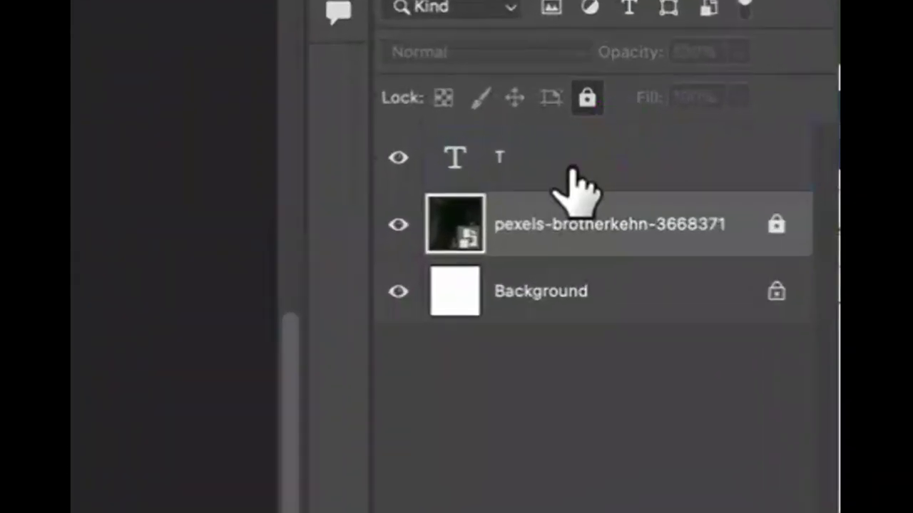
Place the tiger photo above the T layer, scale it to about 22.4% and position the tiger over the letter
left_click(572, 170)
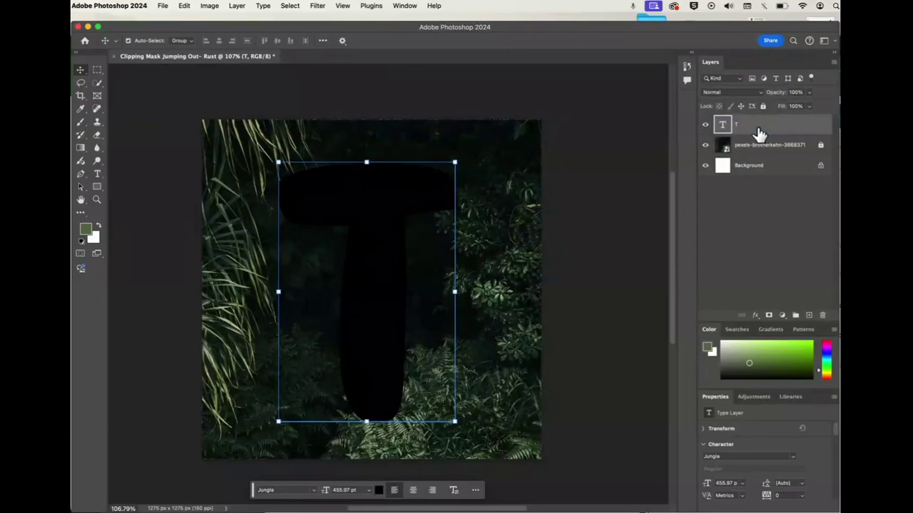
left_click_drag(759, 134, 374, 312)
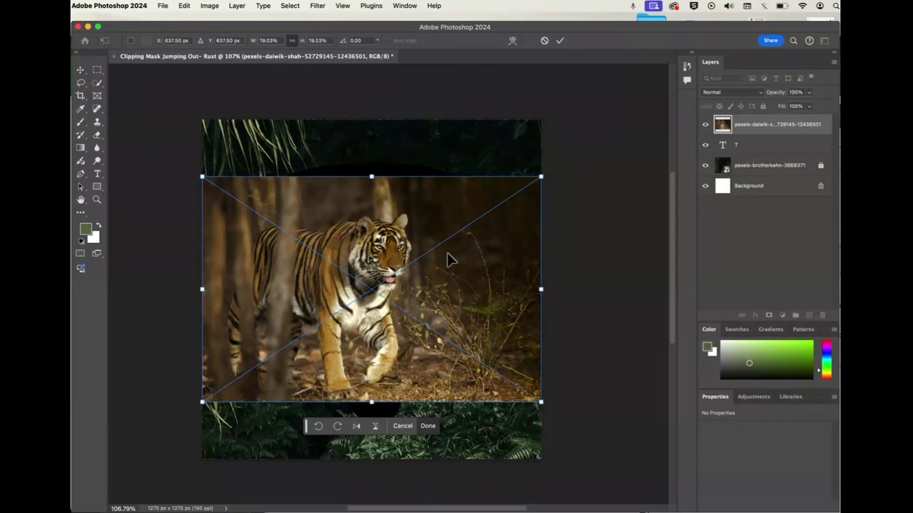
left_click_drag(443, 307, 469, 329)
left_click_drag(566, 197, 625, 156)
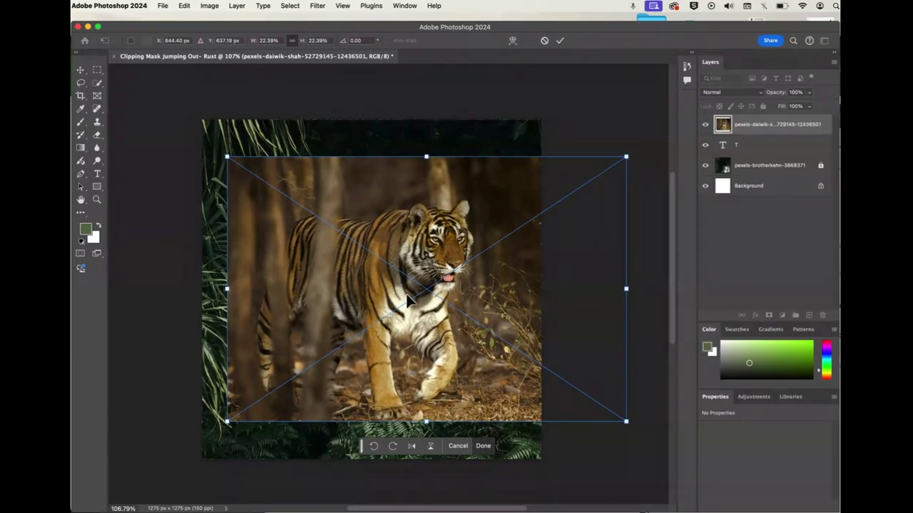
Lower the tiger photo's opacity to about 48% to check its alignment with the letter, and restore it to 100%
left_click(810, 93)
left_click_drag(809, 104, 784, 109)
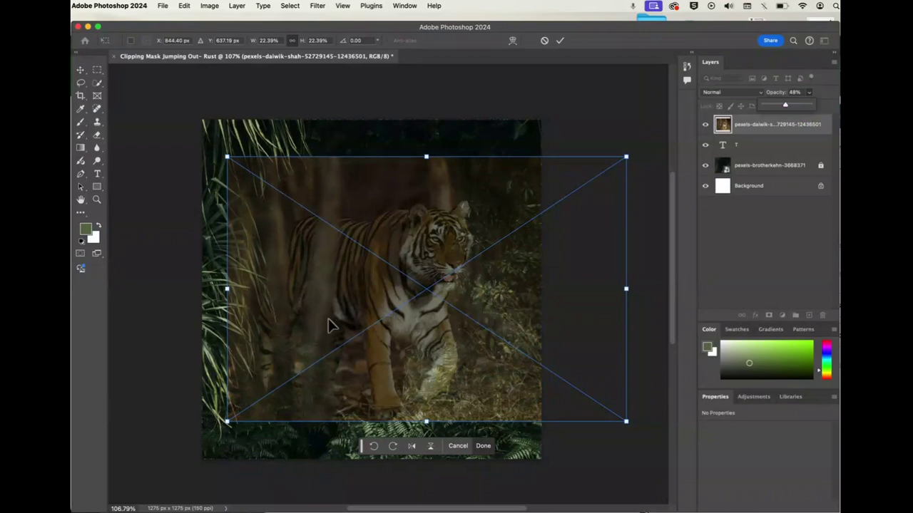
left_click_drag(785, 109, 825, 112)
Clip the tiger photo to the letter T with a clipping mask and nudge the photo slightly within the letter
right_click(774, 129)
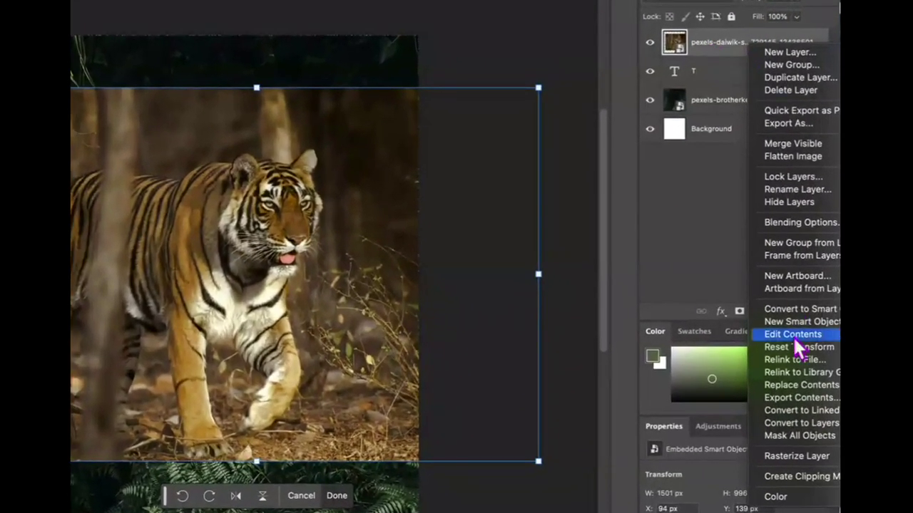
left_click(773, 476)
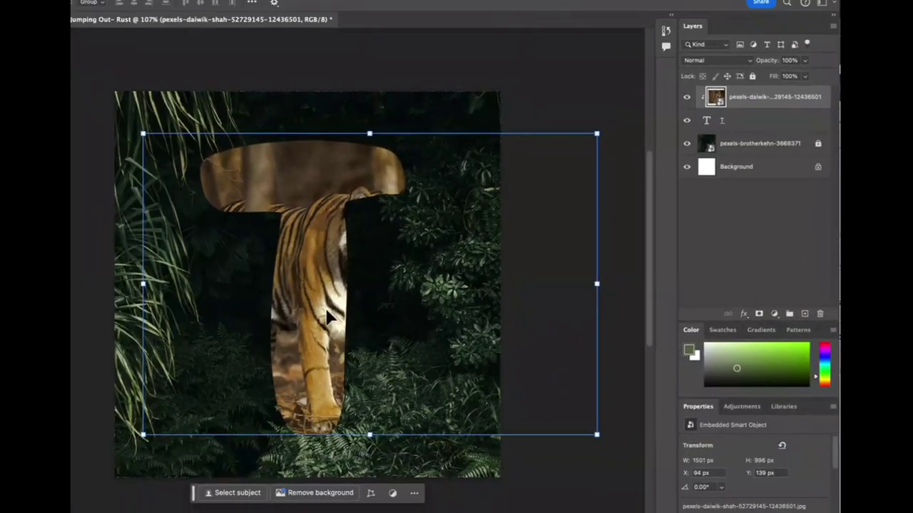
mouse_move(330, 319)
left_mouse_down()
mouse_move(335, 303)
mouse_move(336, 324)
mouse_move(328, 316)
left_mouse_up()
left_click_drag(390, 317, 390, 317)
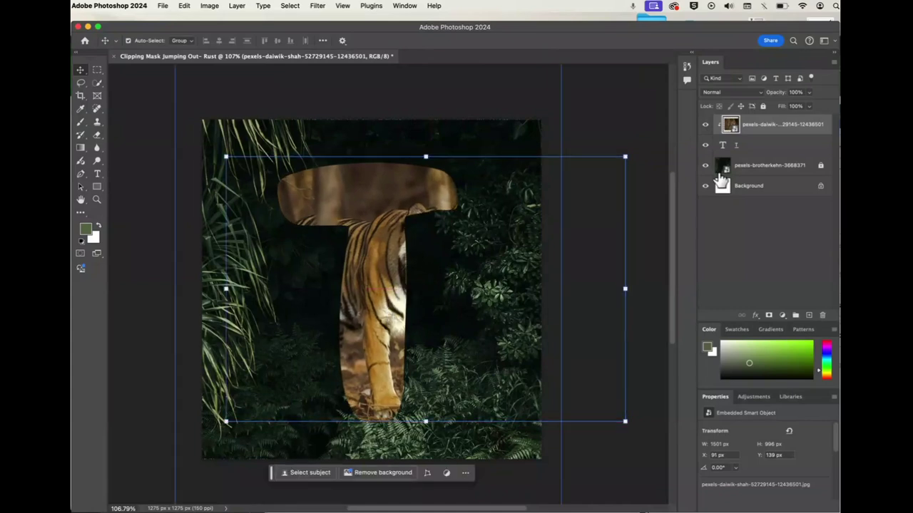
Release the tiger photo's clipping mask and deselect the layer
right_click(767, 133)
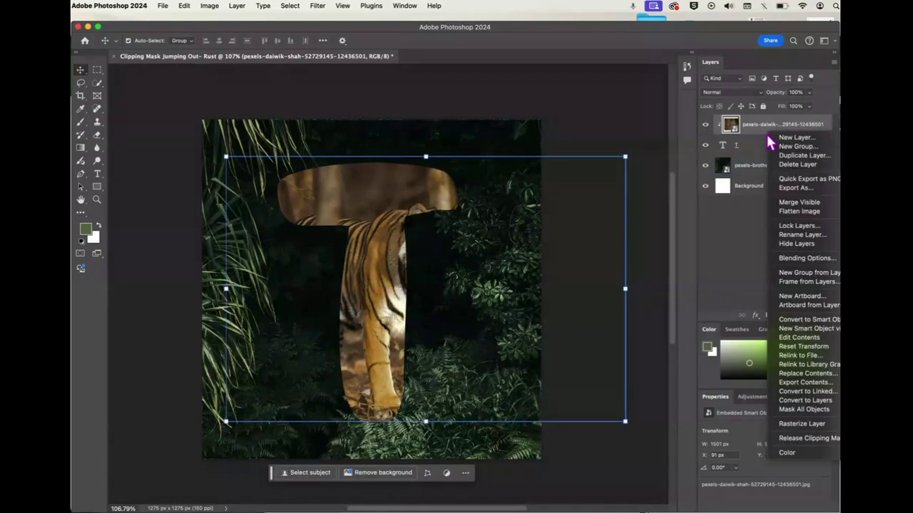
left_click(789, 440)
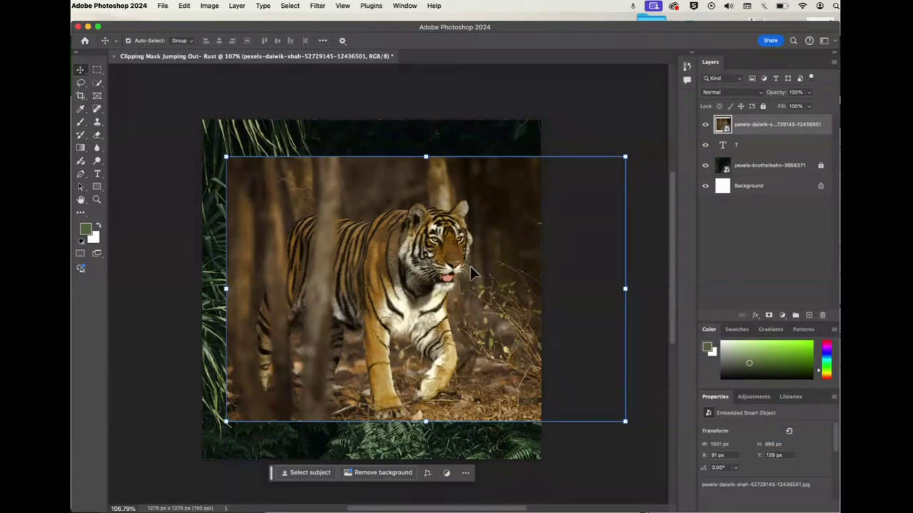
left_click(600, 93)
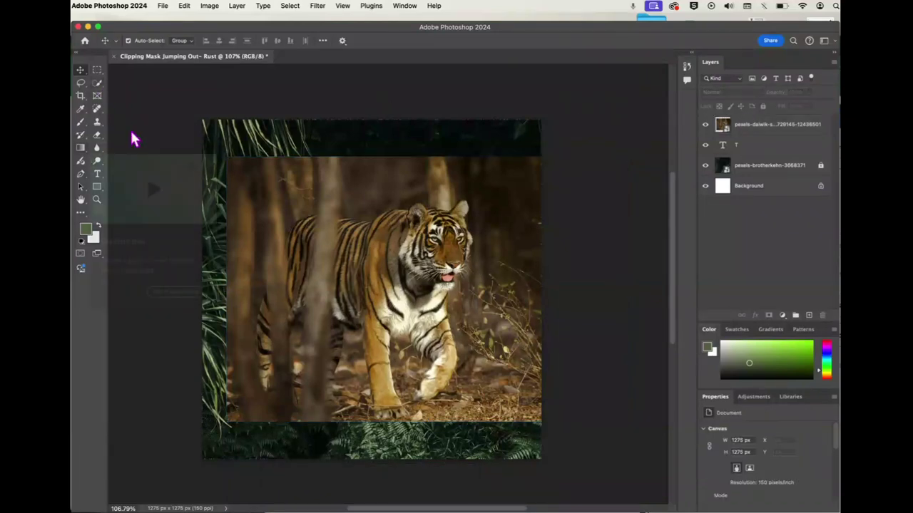
Select the tiger on the tiger photo layer with the Object Selection tool
left_click(100, 84)
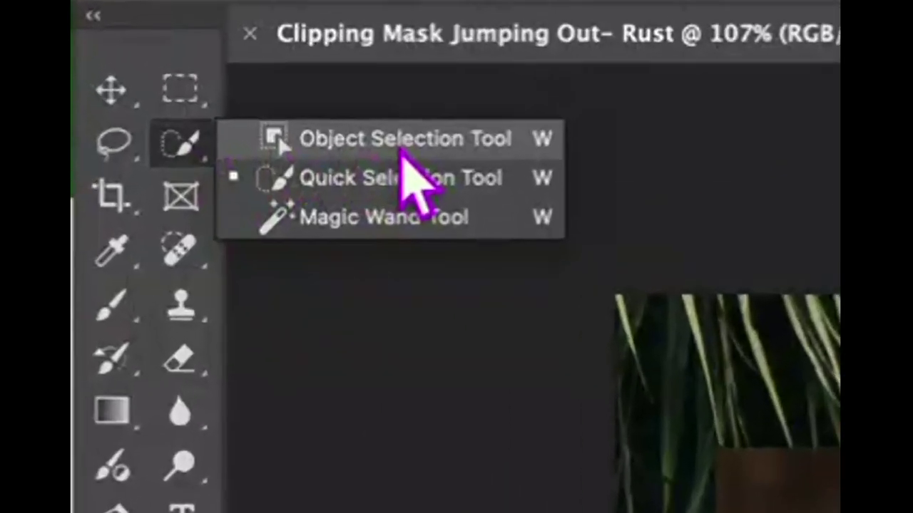
left_click(402, 151)
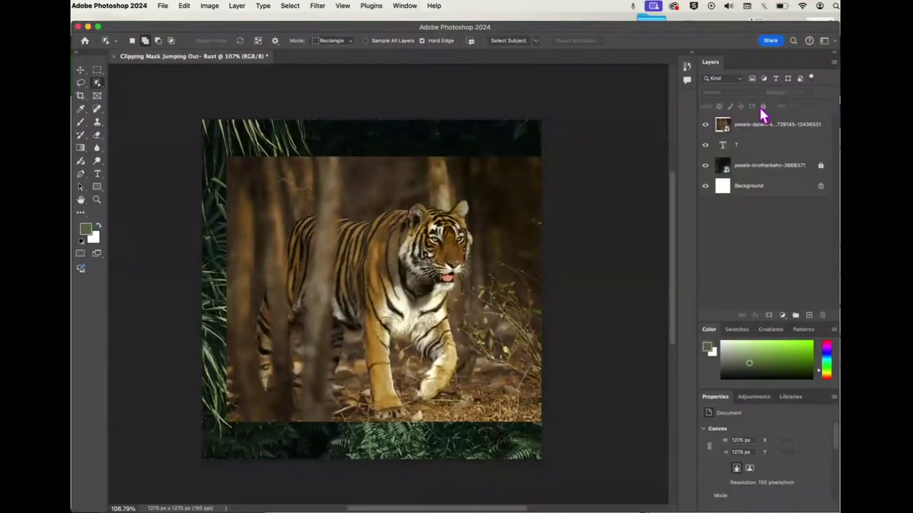
left_click(758, 128)
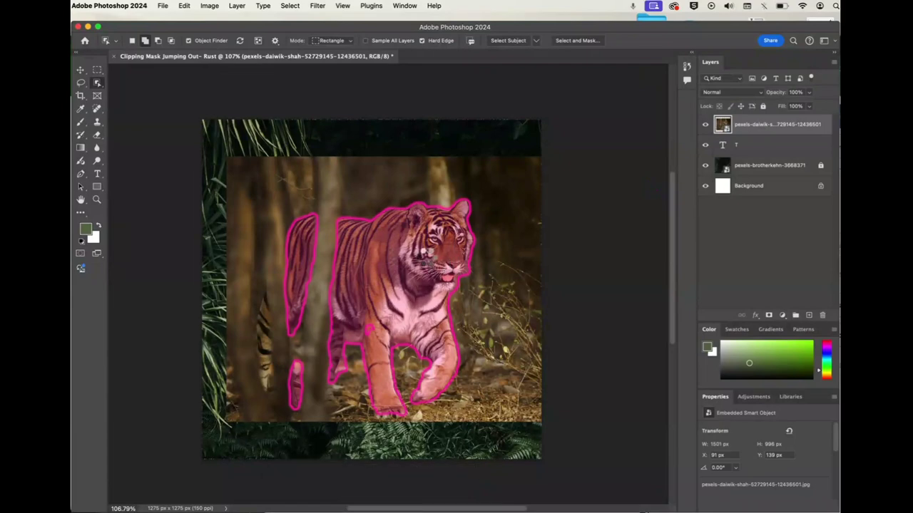
left_click(428, 258)
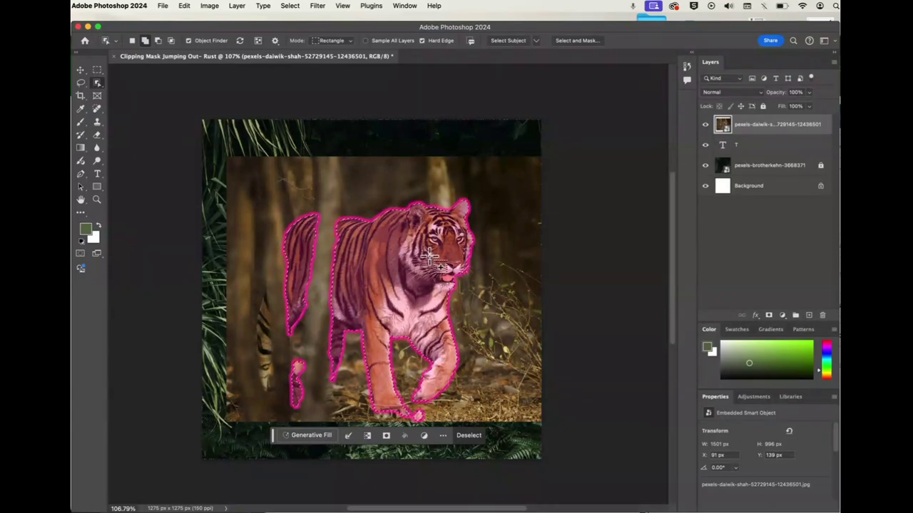
Check the tiger selection in Select and Mask with the transparency at 48%, and accept it as a selection
left_click(576, 41)
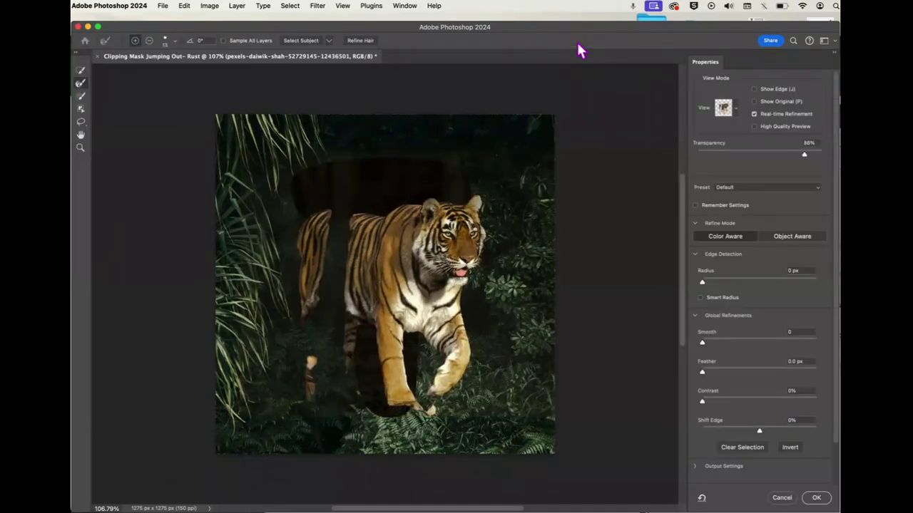
left_click_drag(802, 155, 759, 159)
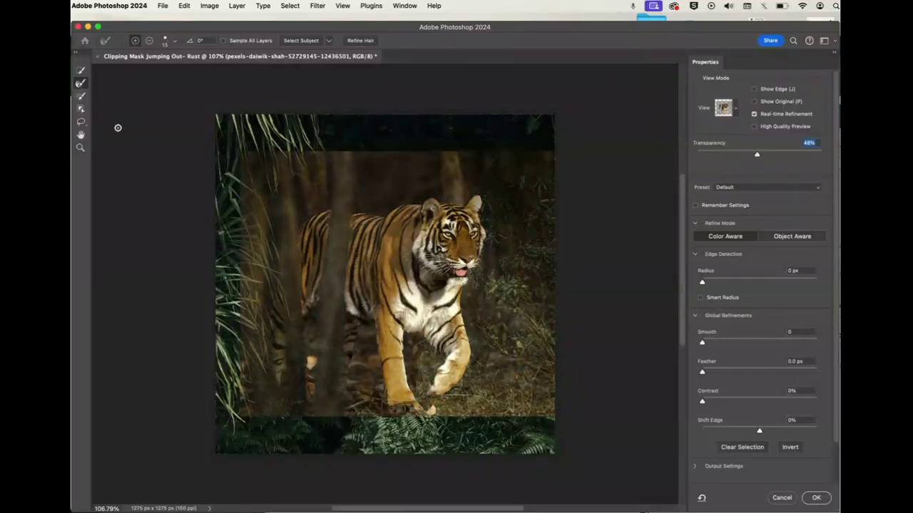
left_click(81, 84)
left_click(80, 70)
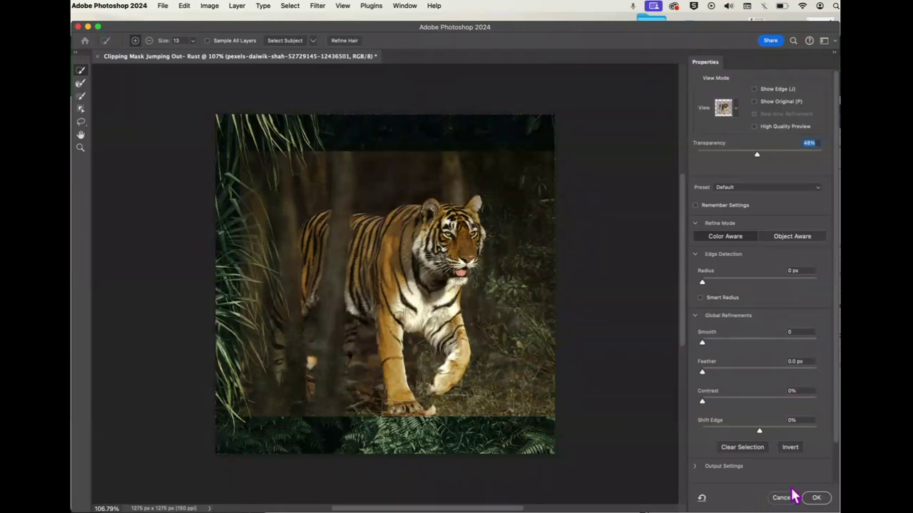
left_click(812, 498)
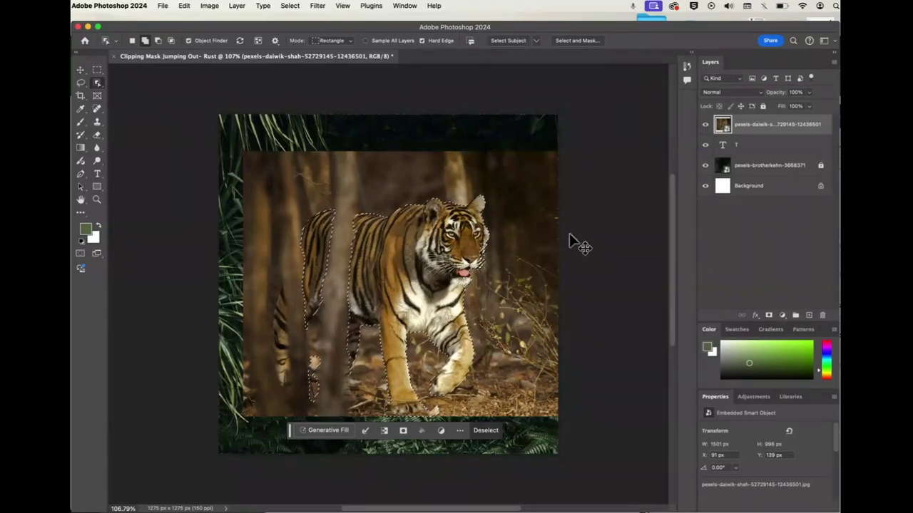
Copy the selected tiger to a new layer named COPY and rename the tiger photo layer TIGER
key("super+j")
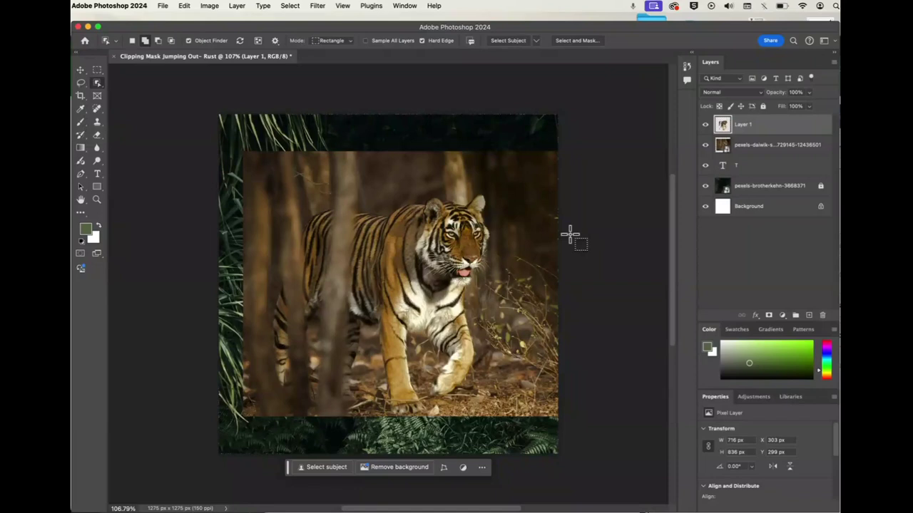
double_click(741, 125)
double_click(744, 148)
type("TIGER")
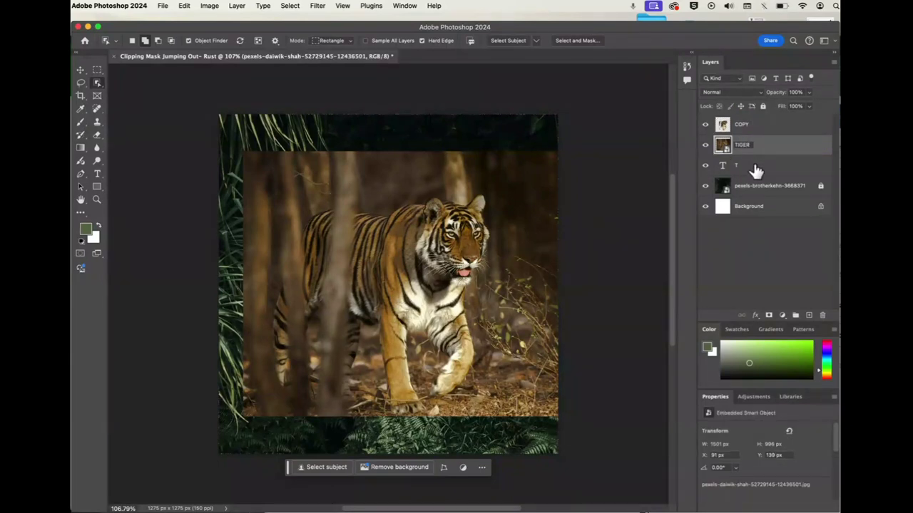
key("Return")
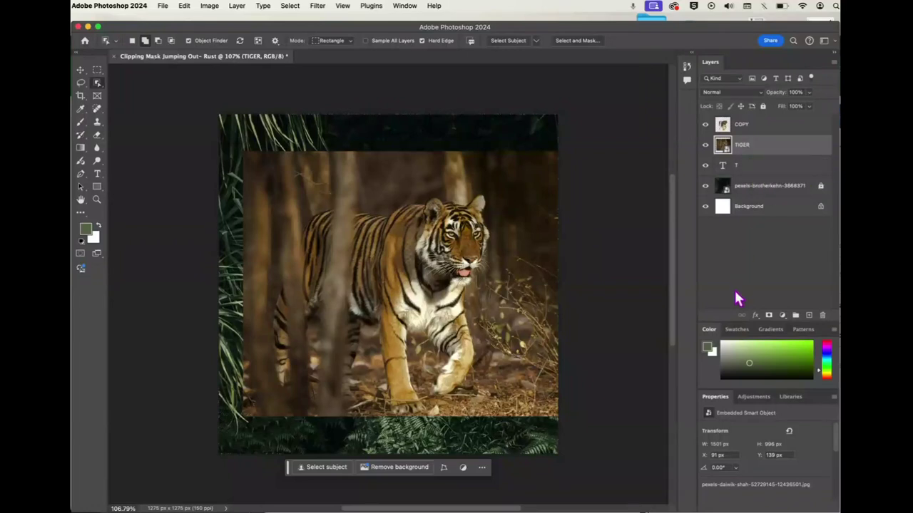
Clip the TIGER layer to the letter T with a clipping mask and add a layer mask to the COPY layer
right_click(765, 145)
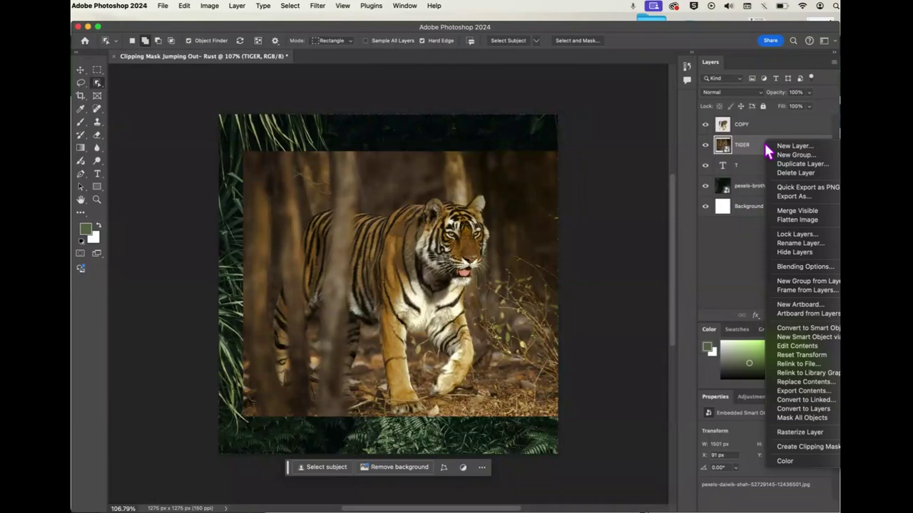
left_click(779, 447)
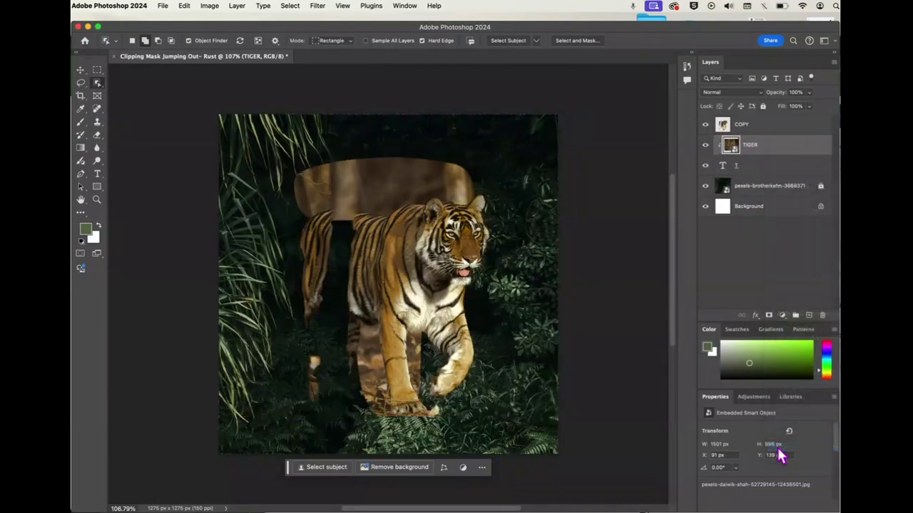
left_click(766, 132)
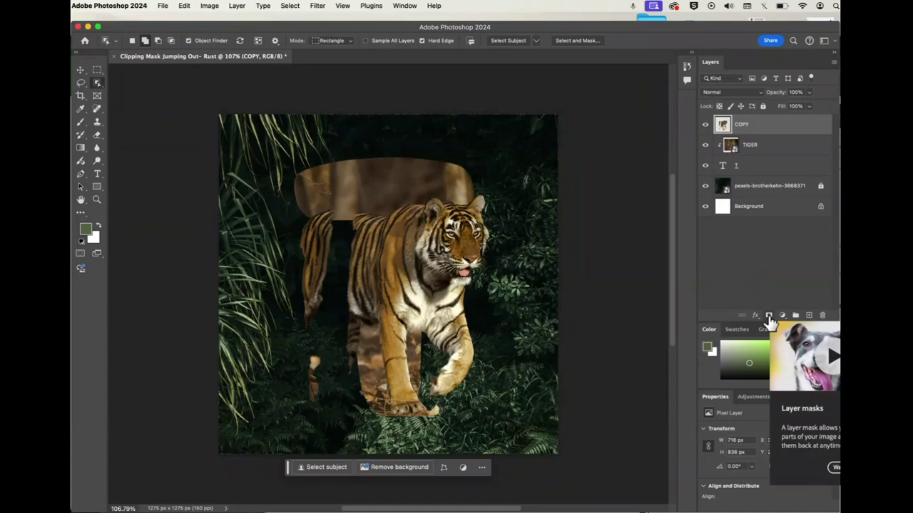
left_click(768, 316)
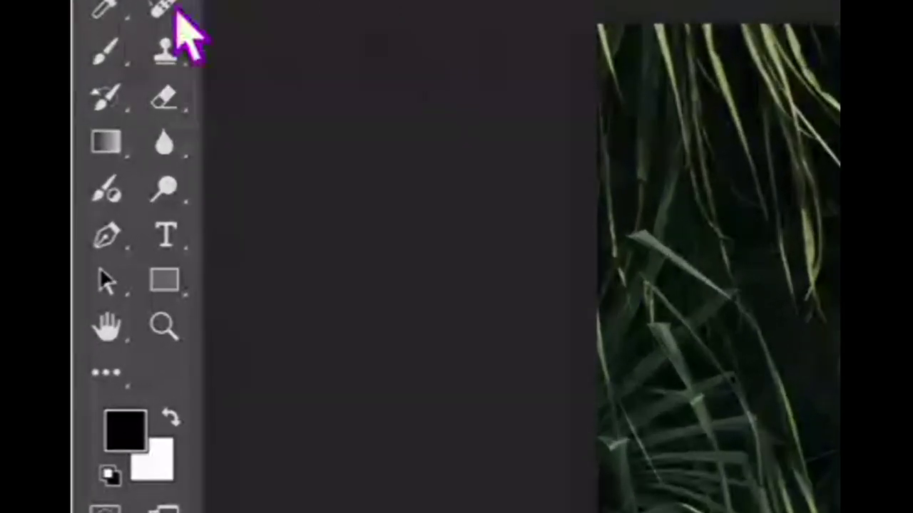
Brush black on the COPY layer's mask to hide the detached hind body and leg pieces, and restore the raised front paw with white
left_click(101, 65)
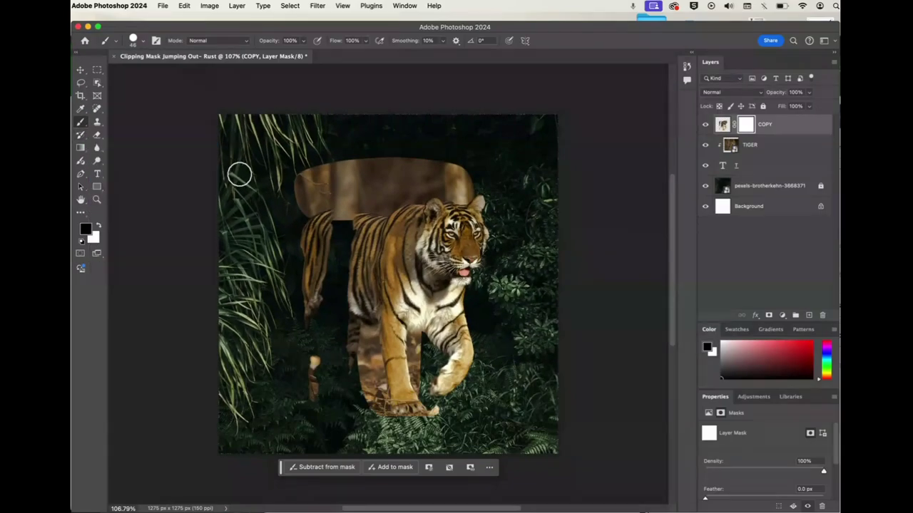
mouse_move(326, 212)
left_mouse_down()
mouse_move(316, 287)
mouse_move(320, 204)
mouse_move(306, 253)
mouse_move(315, 240)
left_mouse_up()
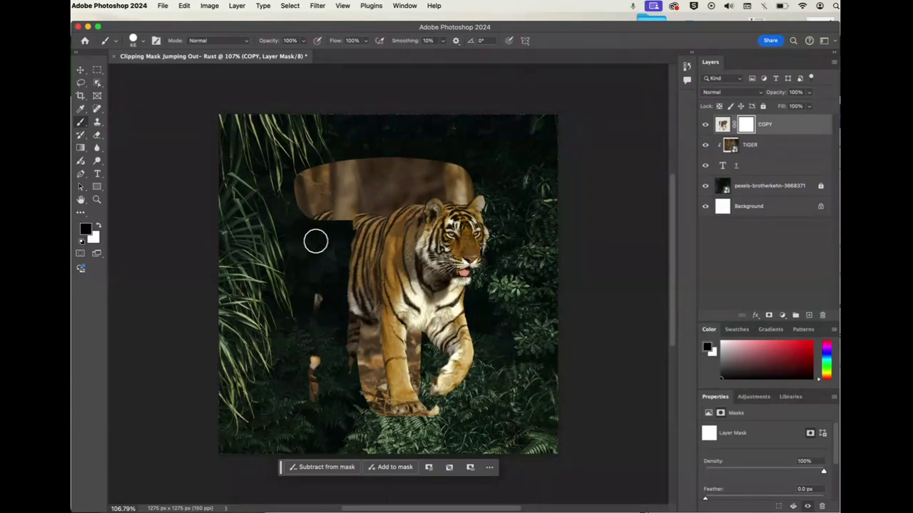
mouse_move(315, 377)
left_mouse_down()
mouse_move(321, 412)
mouse_move(366, 425)
mouse_move(439, 400)
mouse_move(450, 360)
mouse_move(446, 369)
mouse_move(476, 388)
left_mouse_up()
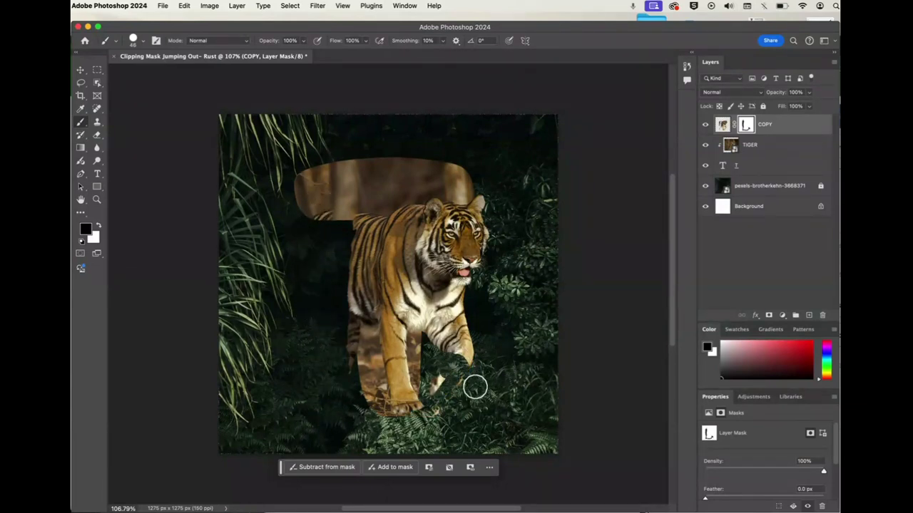
left_click(99, 227)
mouse_move(452, 367)
left_mouse_down()
mouse_move(458, 336)
mouse_move(442, 379)
mouse_move(455, 394)
mouse_move(439, 384)
mouse_move(464, 367)
left_mouse_up()
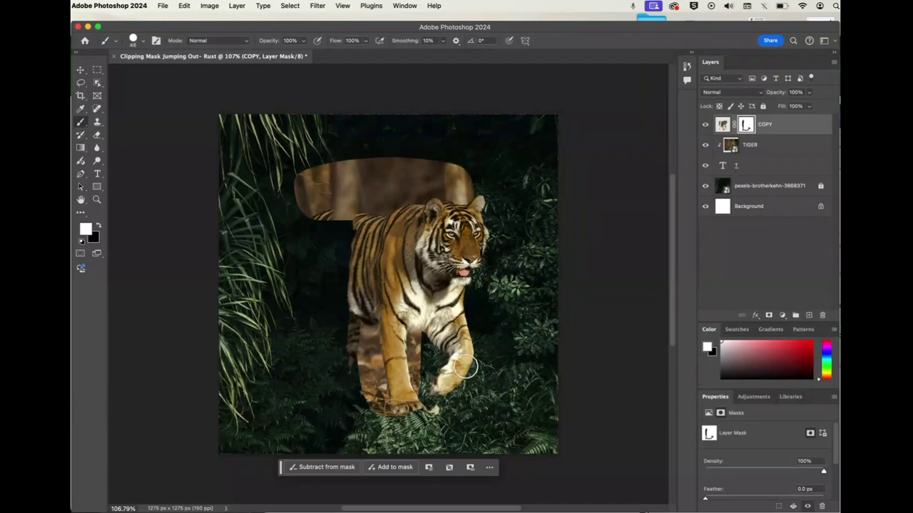
Paint the COPY mask black along the outer edge of the letter's stem and around its base to hide tiger leftovers outside the T
left_click(99, 228)
left_click_drag(357, 330, 361, 413)
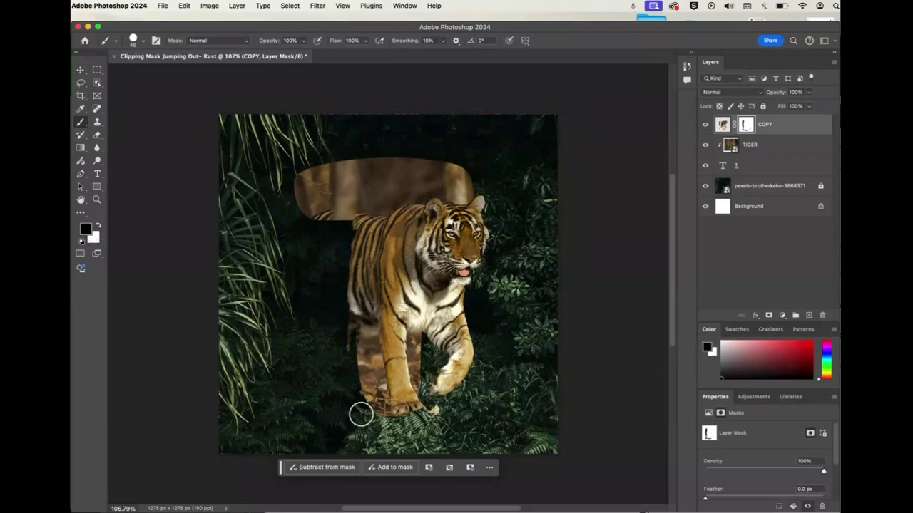
mouse_move(358, 372)
left_mouse_down()
mouse_move(351, 250)
mouse_move(364, 224)
mouse_move(350, 248)
mouse_move(350, 234)
mouse_move(364, 232)
mouse_move(360, 344)
mouse_move(387, 414)
mouse_move(365, 395)
mouse_move(380, 422)
mouse_move(409, 421)
mouse_move(420, 388)
mouse_move(418, 420)
mouse_move(423, 401)
mouse_move(435, 409)
mouse_move(439, 445)
left_mouse_up()
key("super+z")
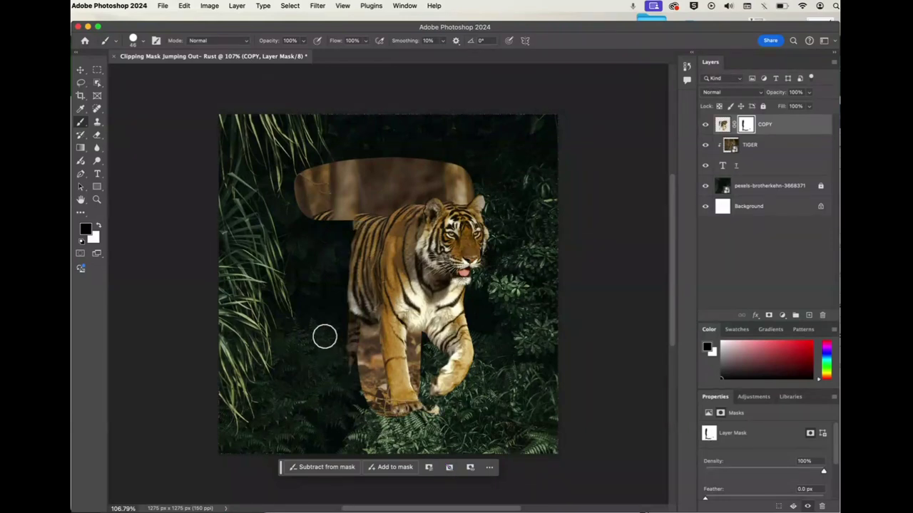
mouse_move(357, 378)
left_mouse_down()
mouse_move(346, 255)
mouse_move(361, 204)
mouse_move(365, 338)
left_mouse_up()
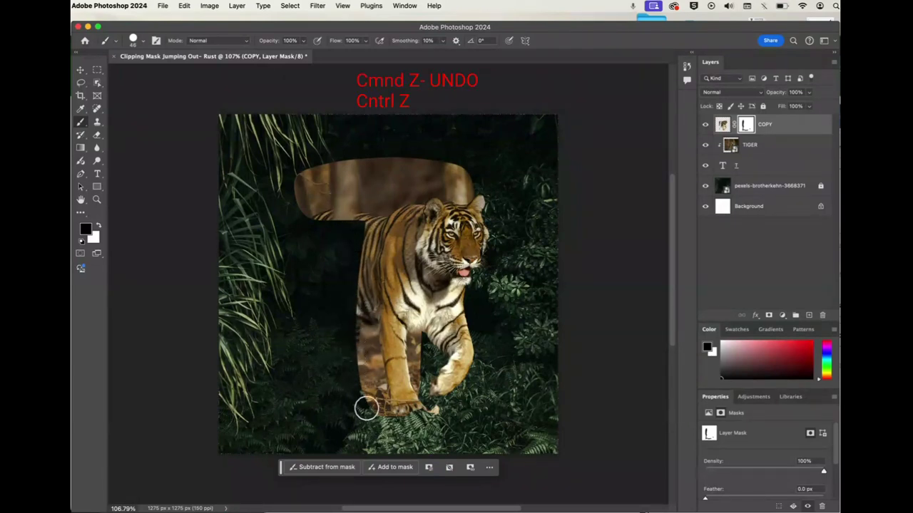
mouse_move(369, 410)
left_mouse_down()
mouse_move(391, 426)
mouse_move(437, 409)
left_mouse_up()
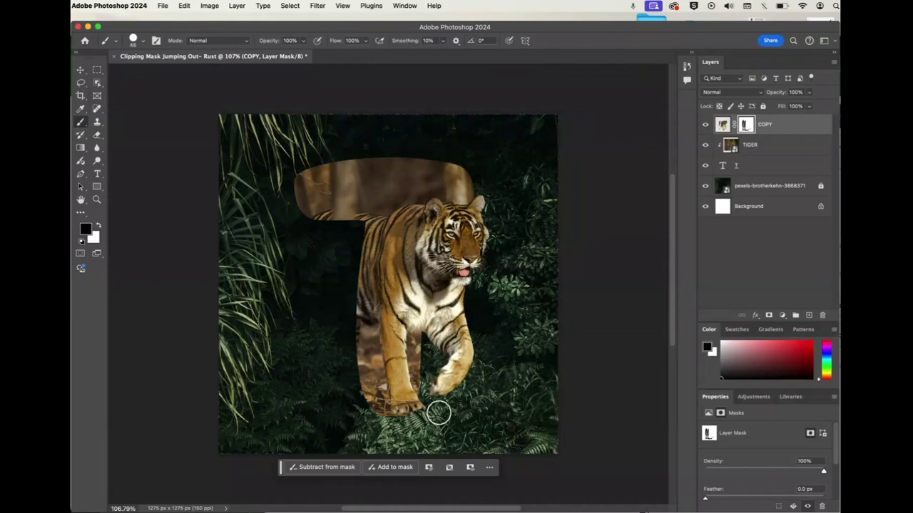
Add a 21 px stroke to the letter T, trying the Outside position and settling on Inside
left_click(758, 167)
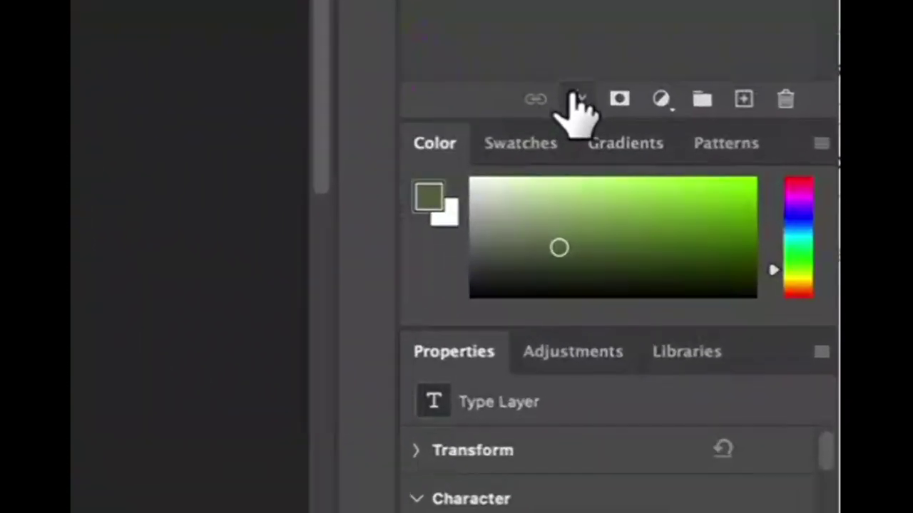
left_click(755, 314)
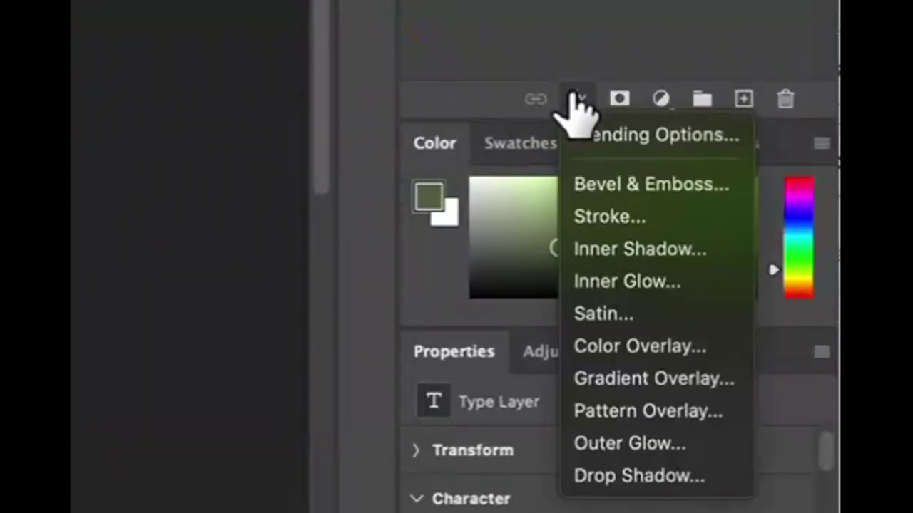
left_click(619, 220)
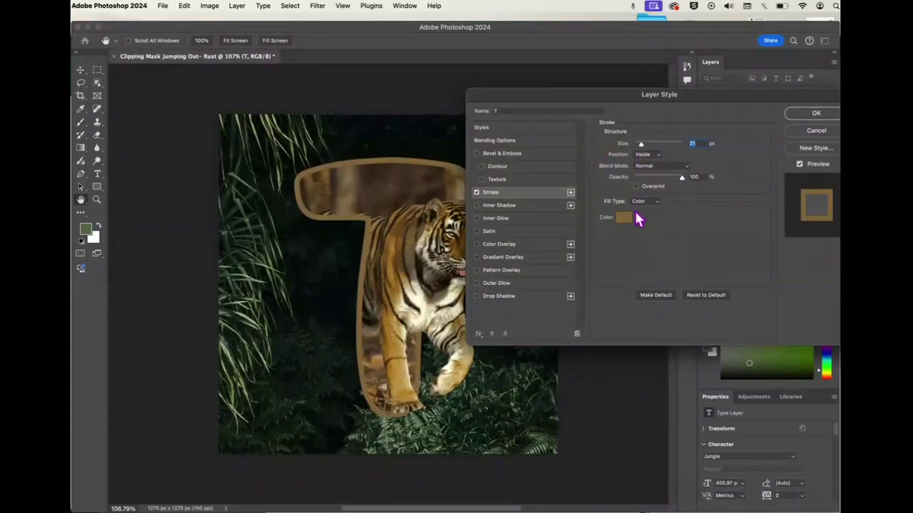
left_click(649, 154)
left_click(653, 144)
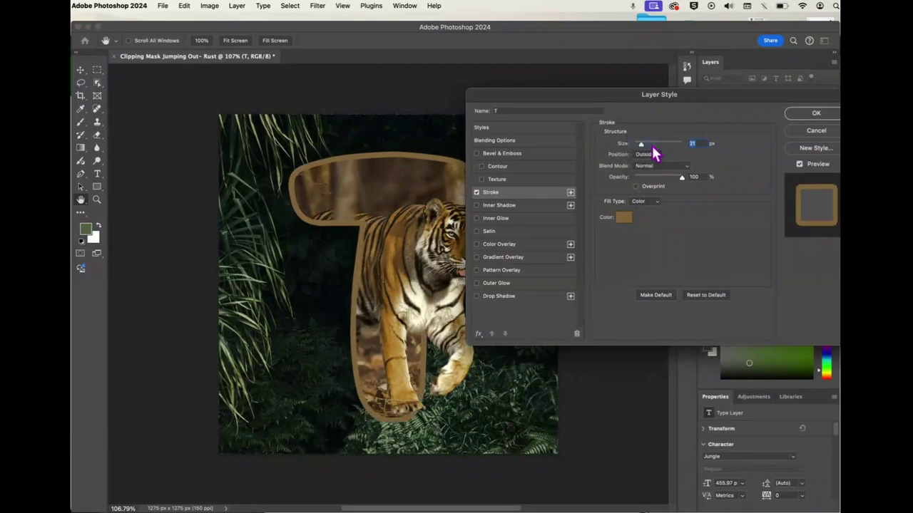
left_click(650, 155)
left_click(648, 164)
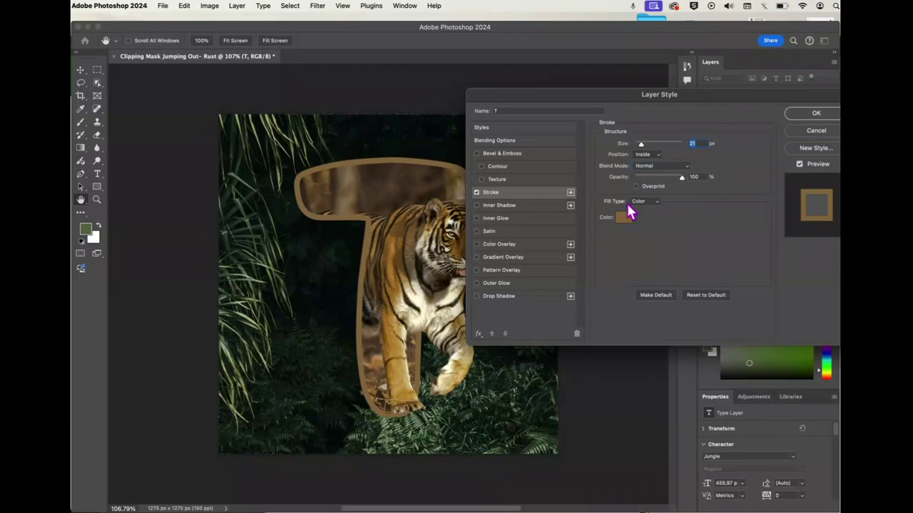
Try orange, tan, green, gold and brown stroke colors from the picker and the artwork, and discard the color change
left_click(624, 218)
left_click(557, 220)
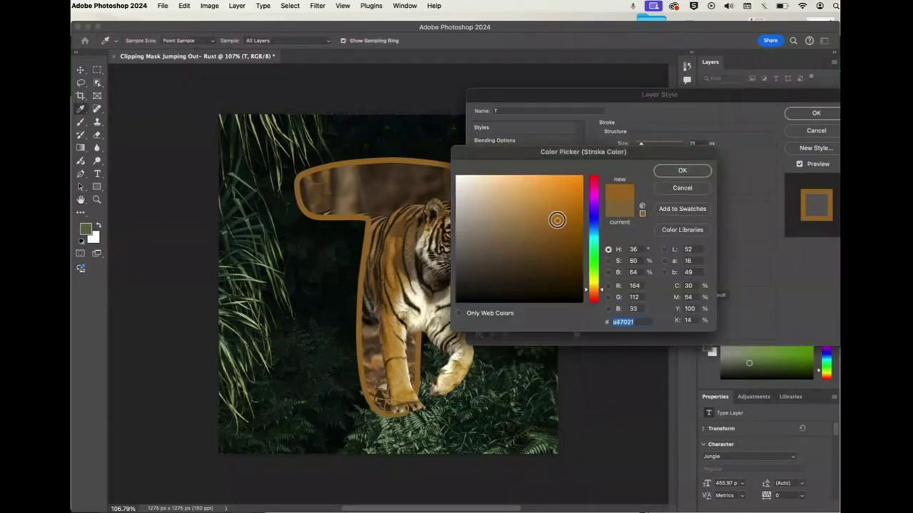
left_click(512, 209)
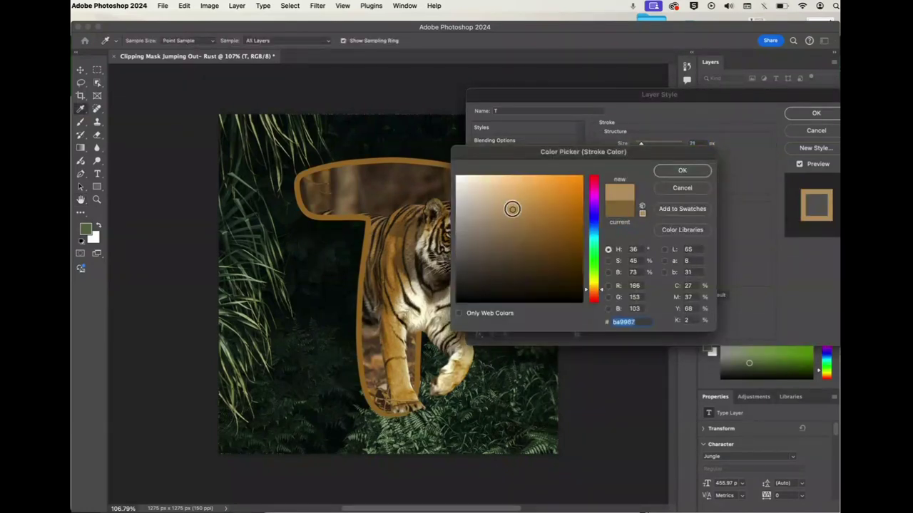
left_click(441, 419)
left_click(294, 331)
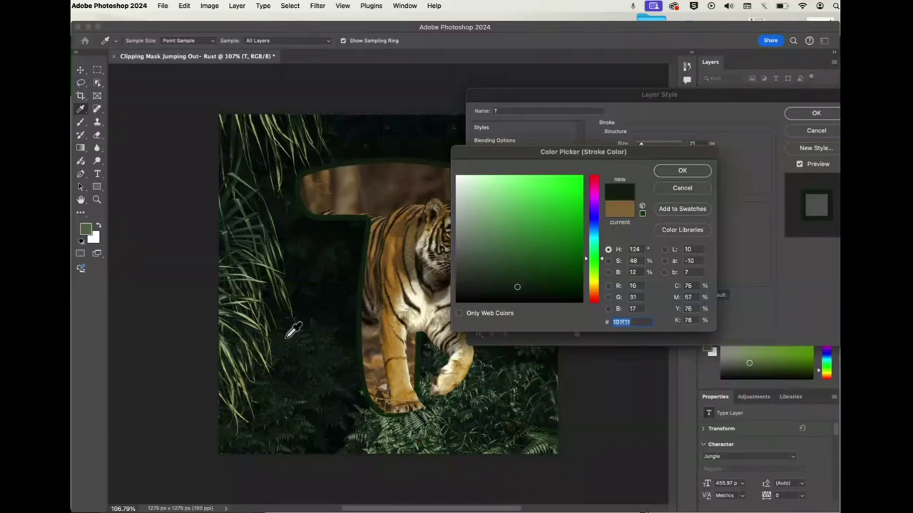
left_click(262, 294)
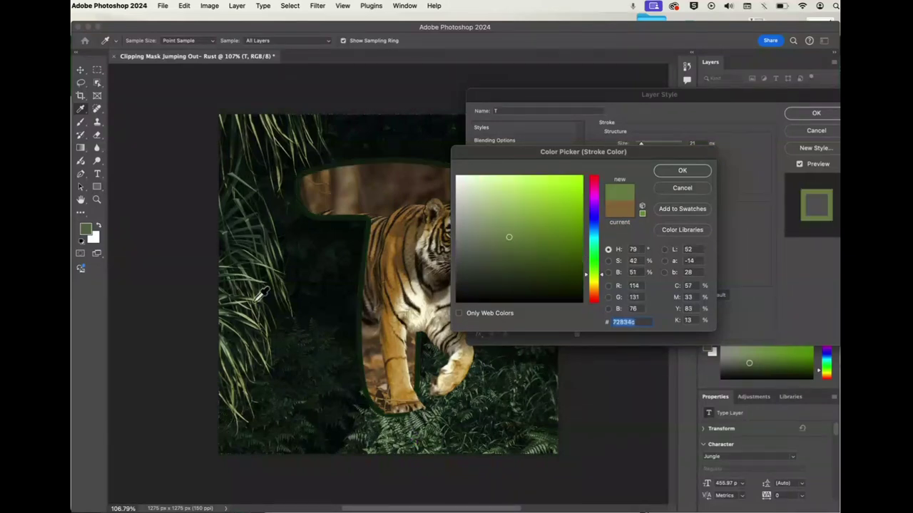
left_click(400, 344)
left_click(384, 203)
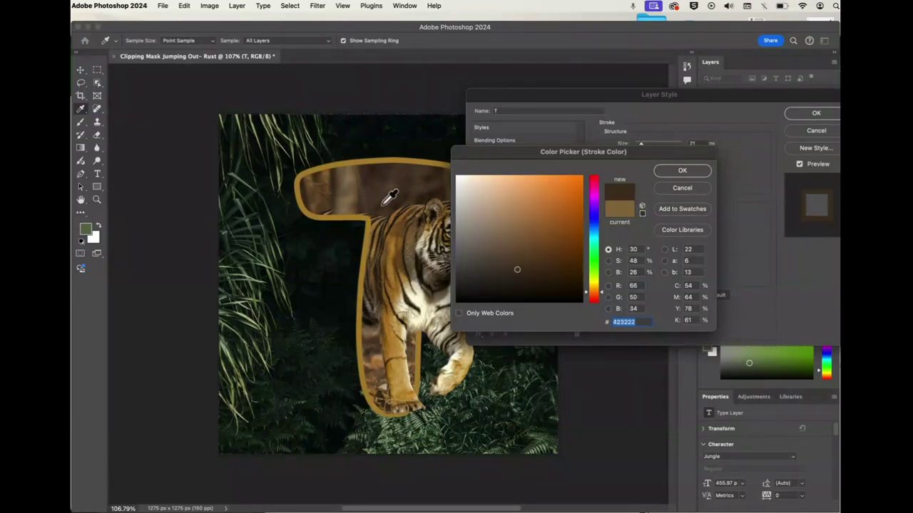
left_click(367, 190)
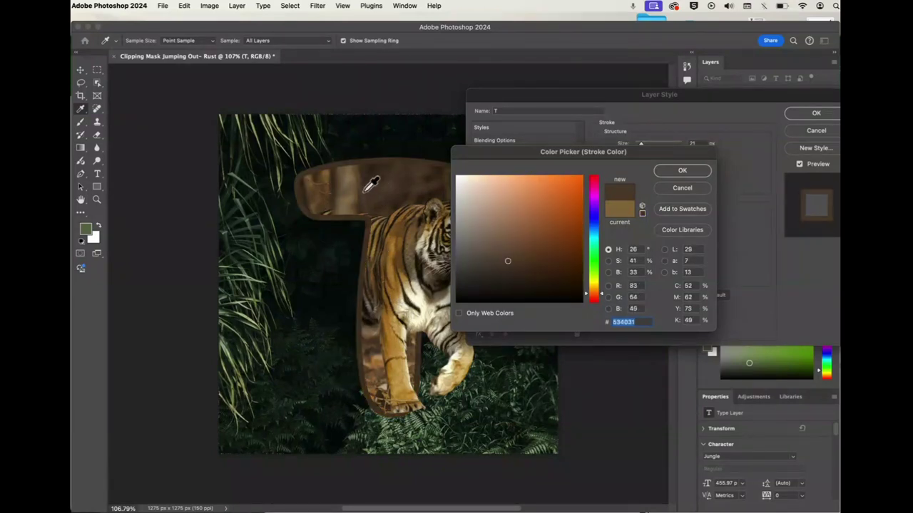
left_click(328, 171)
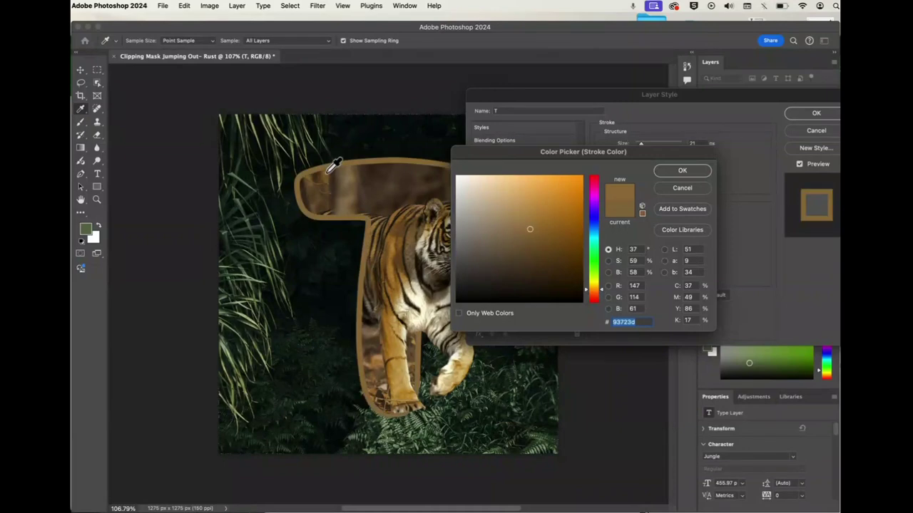
left_click(671, 190)
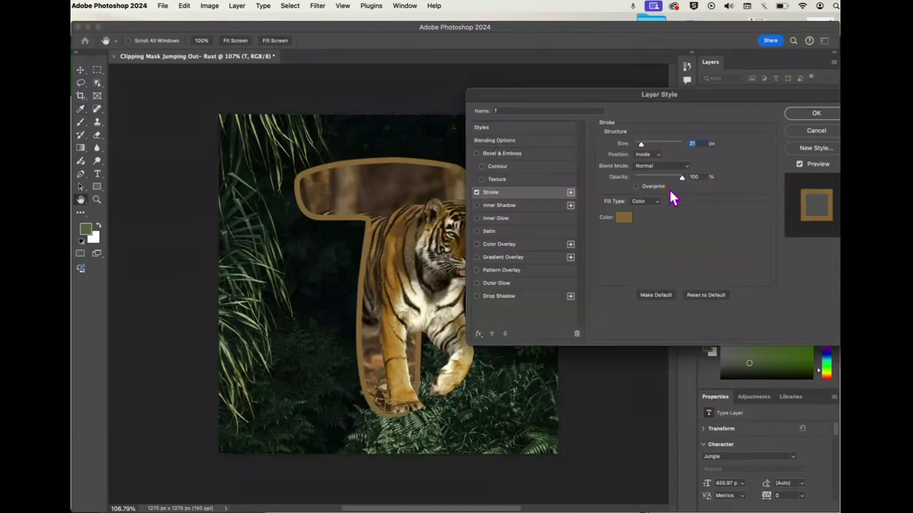
Add a pale Screen-mode outer glow to the letter T with 77% opacity, 17% spread and 43 px size
left_click(499, 284)
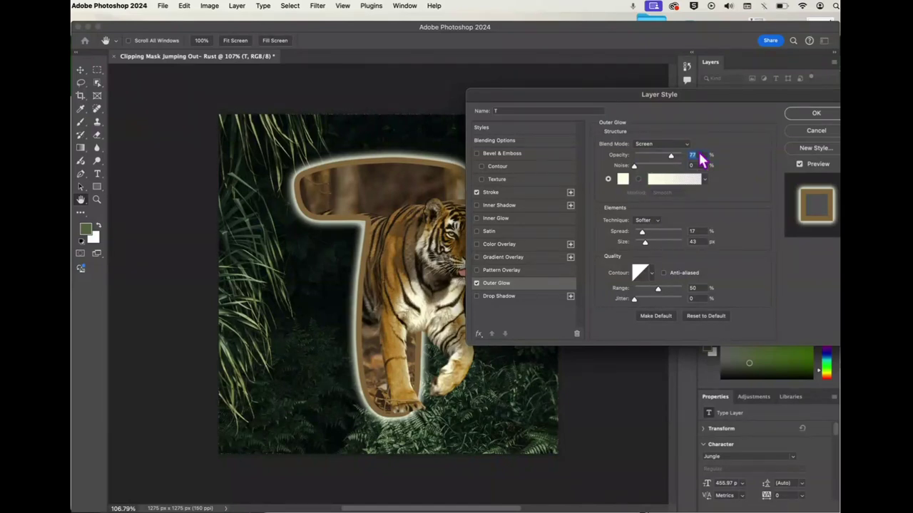
left_click(814, 116)
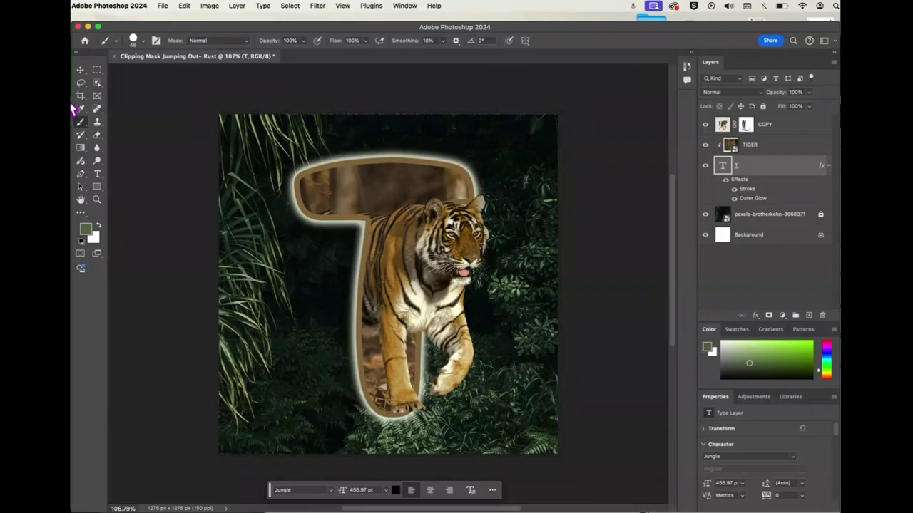
Try moving the tiger on the COPY layer separately from the TIGER layer and the letter
left_click(81, 70)
left_click(316, 194)
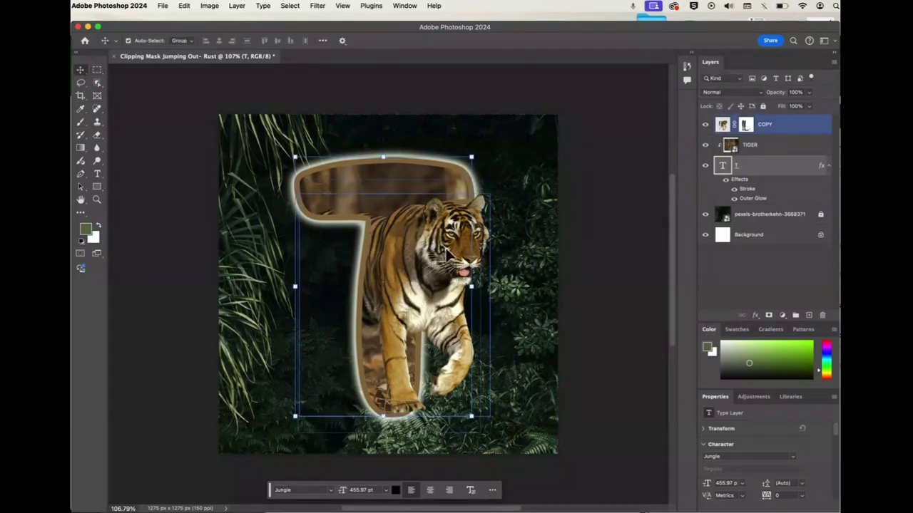
mouse_move(447, 251)
left_mouse_down()
mouse_move(487, 227)
mouse_move(507, 253)
mouse_move(467, 239)
mouse_move(464, 250)
mouse_move(452, 244)
left_mouse_up()
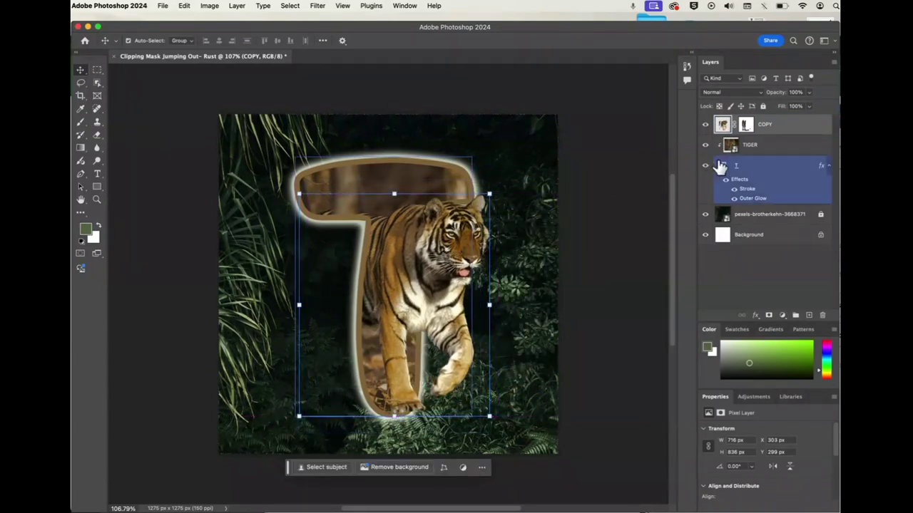
Select the COPY and TIGER layers together, shift them slightly to the right and link the two layers
left_click(757, 155)
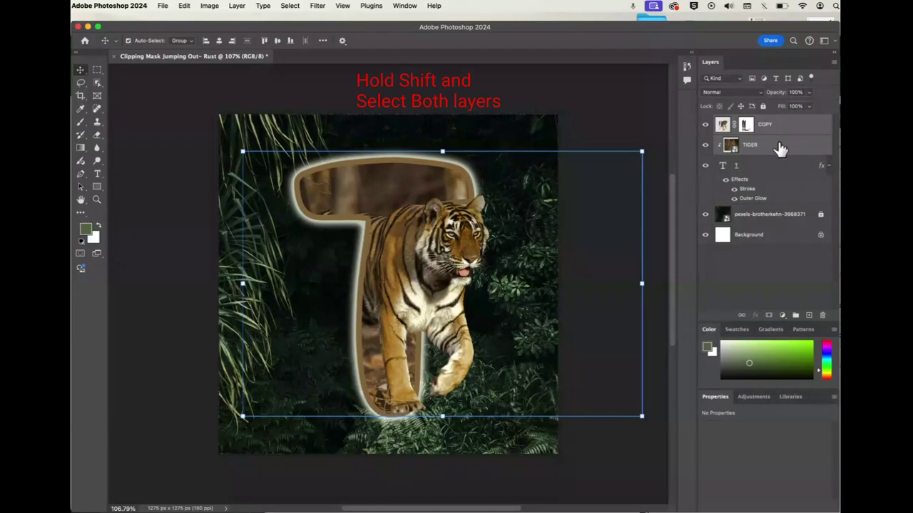
left_click(779, 135, "shift")
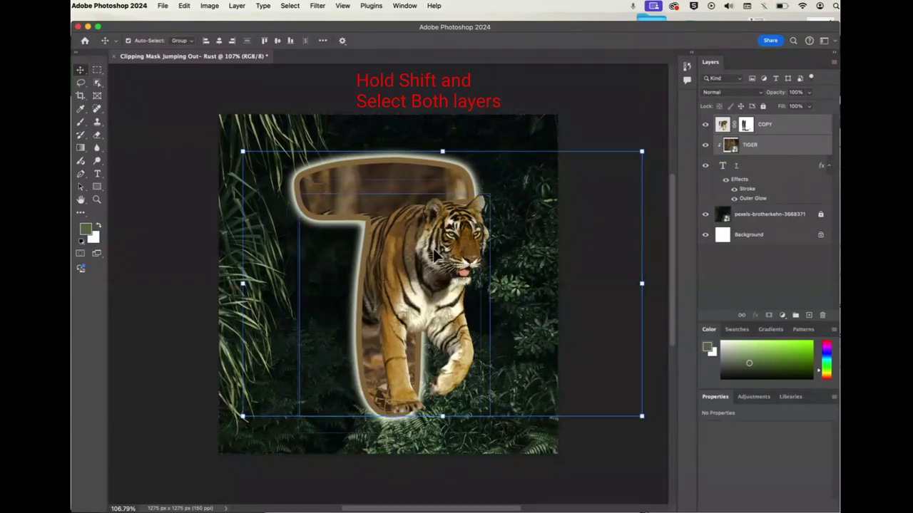
mouse_move(437, 256)
left_mouse_down()
mouse_move(449, 243)
mouse_move(438, 241)
left_mouse_up()
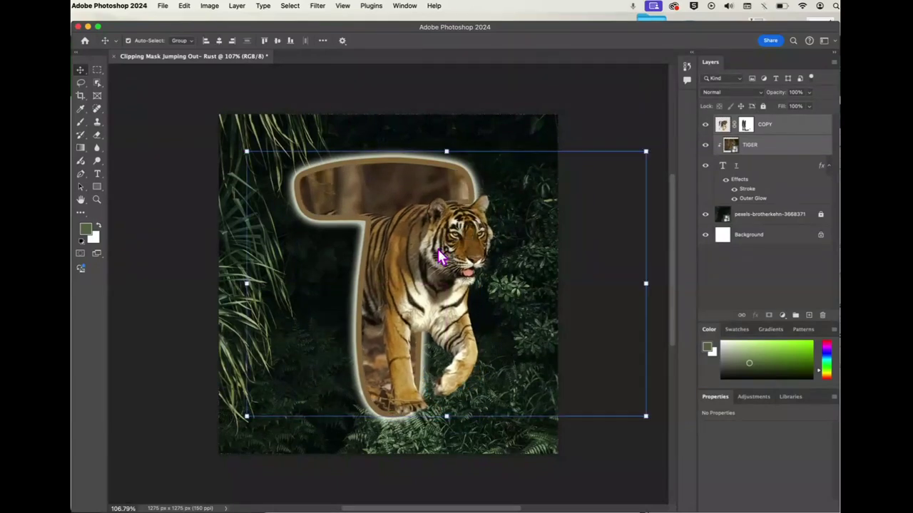
right_click(753, 155)
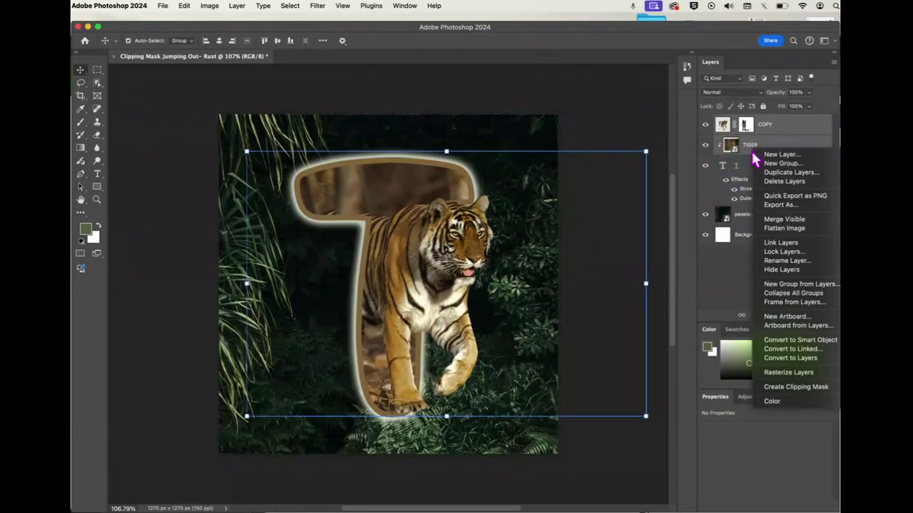
left_click(782, 242)
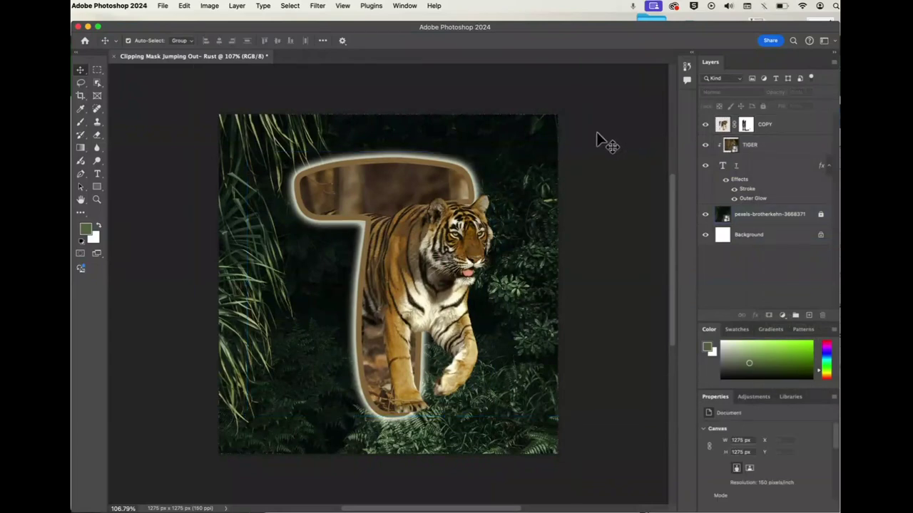
Move the linked tiger layers slightly downward so the head sits below the letter's crossbar and the paw overlaps its base
left_click(451, 246)
left_click_drag(449, 245, 449, 249)
left_click_drag(451, 253, 451, 263)
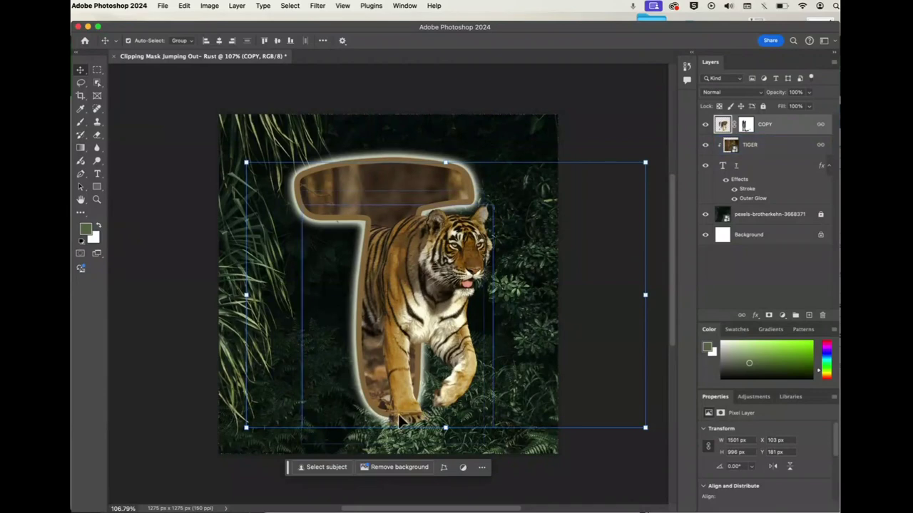
Brush black on the COPY layer's mask along the base of the T to hide the planted paw outside the letter
left_click(745, 125)
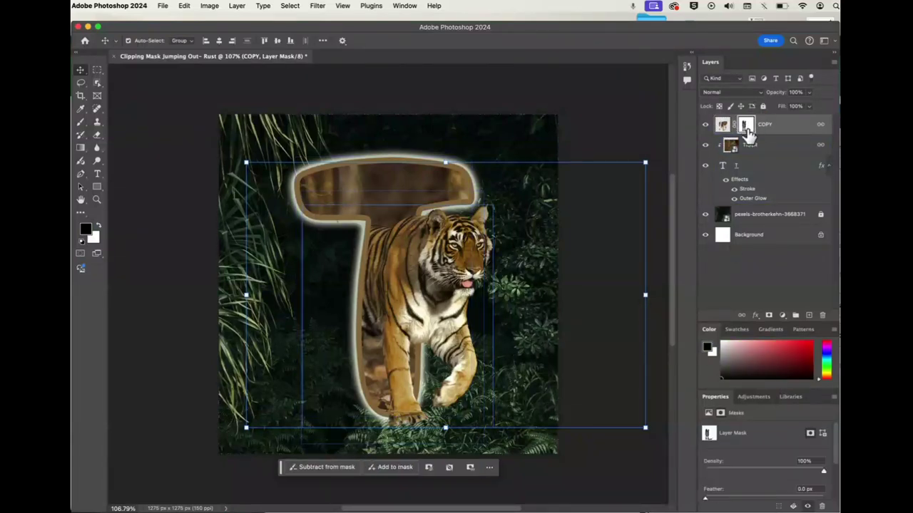
left_click(81, 124)
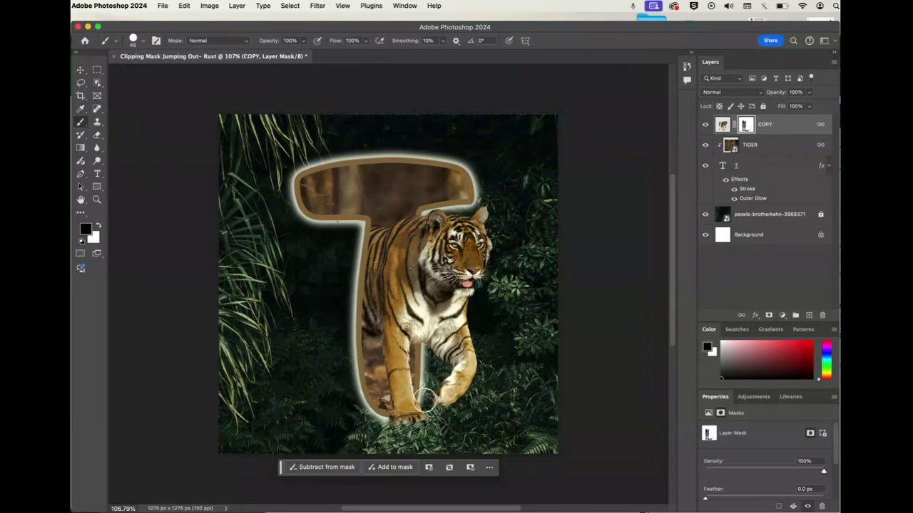
mouse_move(383, 422)
left_mouse_down()
mouse_move(415, 412)
mouse_move(387, 412)
mouse_move(405, 413)
mouse_move(417, 389)
mouse_move(423, 414)
left_mouse_up()
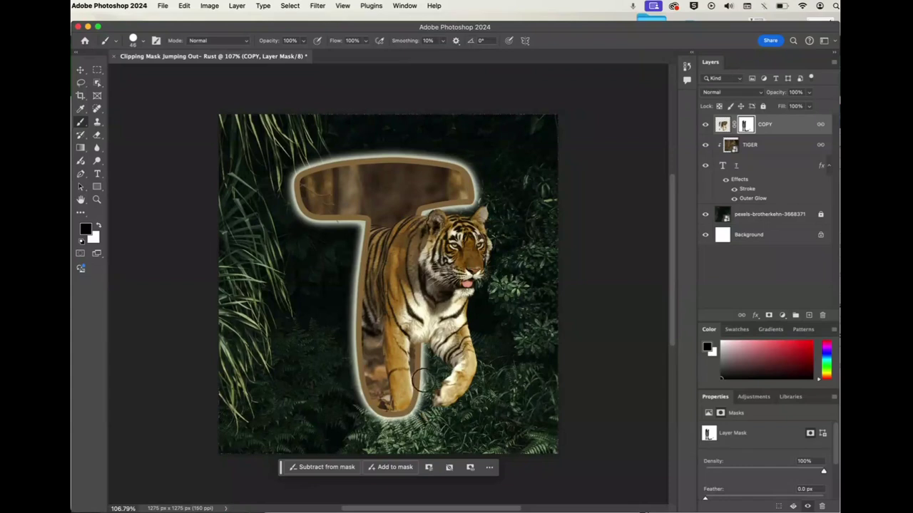